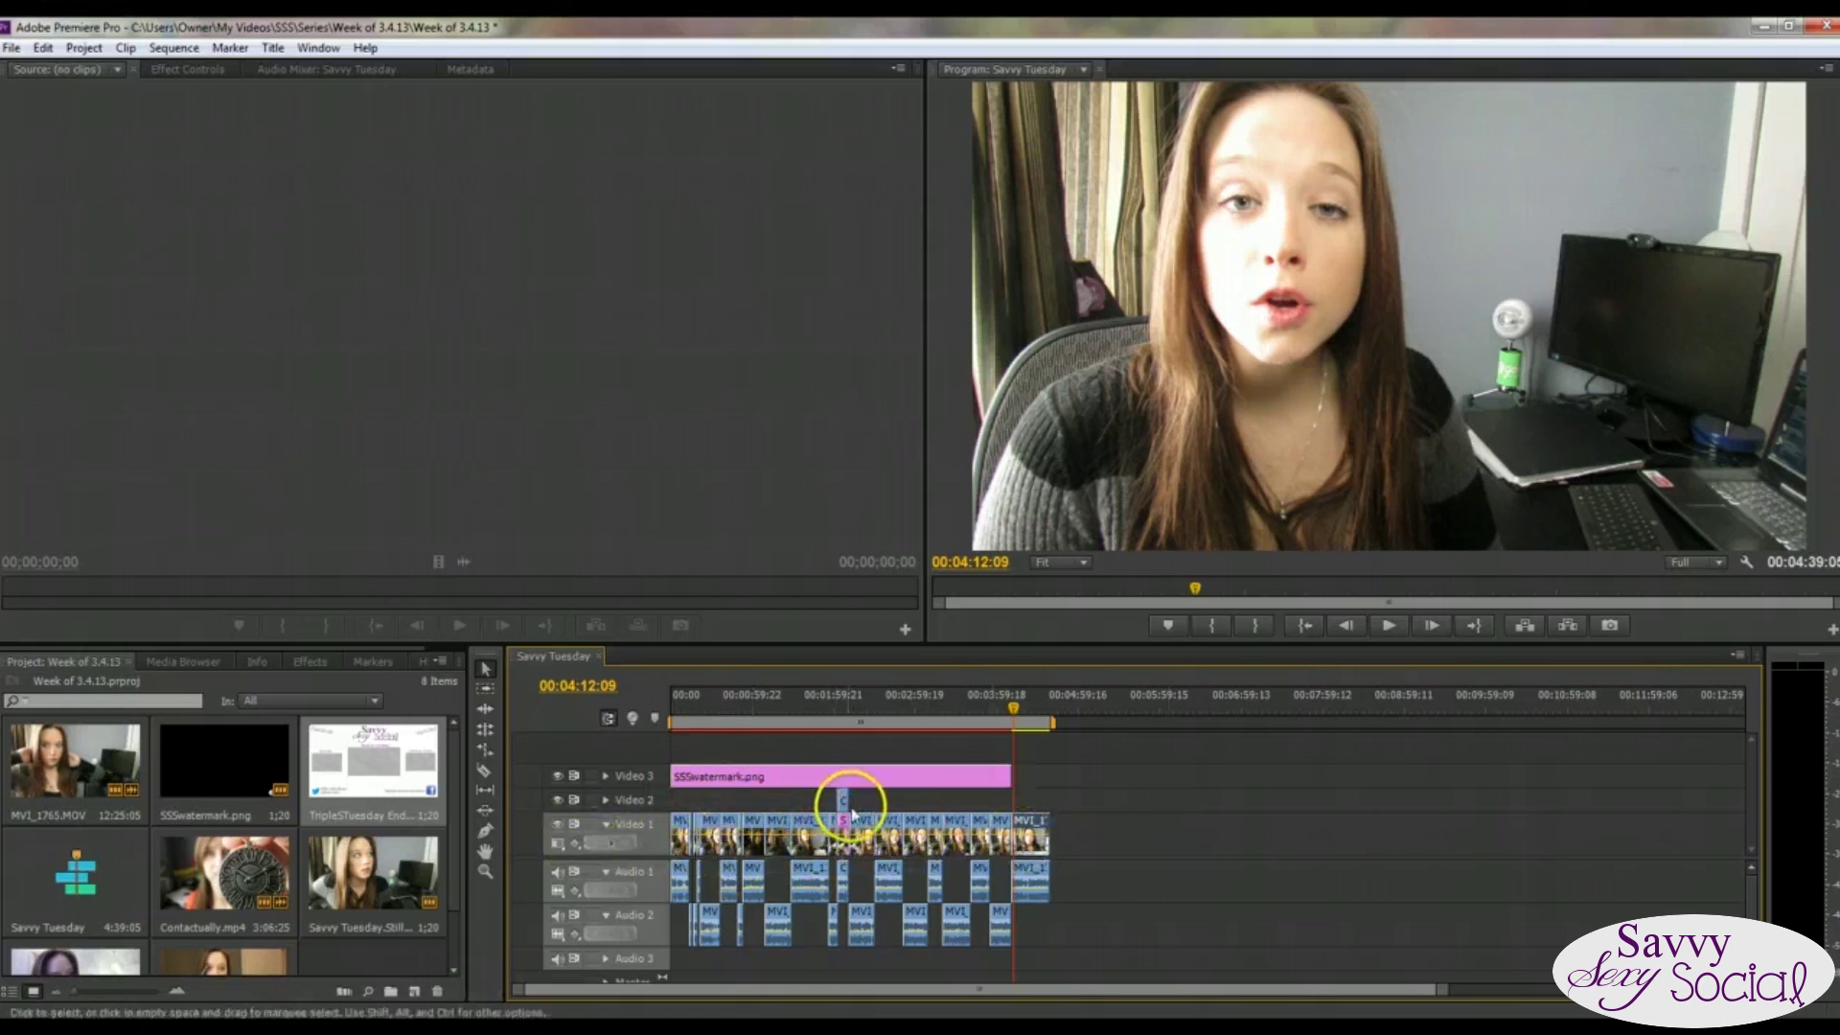
Trim SSSwatermark.png to end at 04:11:18, before the last MVI_1765.MOV clip, then lift that clip to Video 2.
left_click(842, 706)
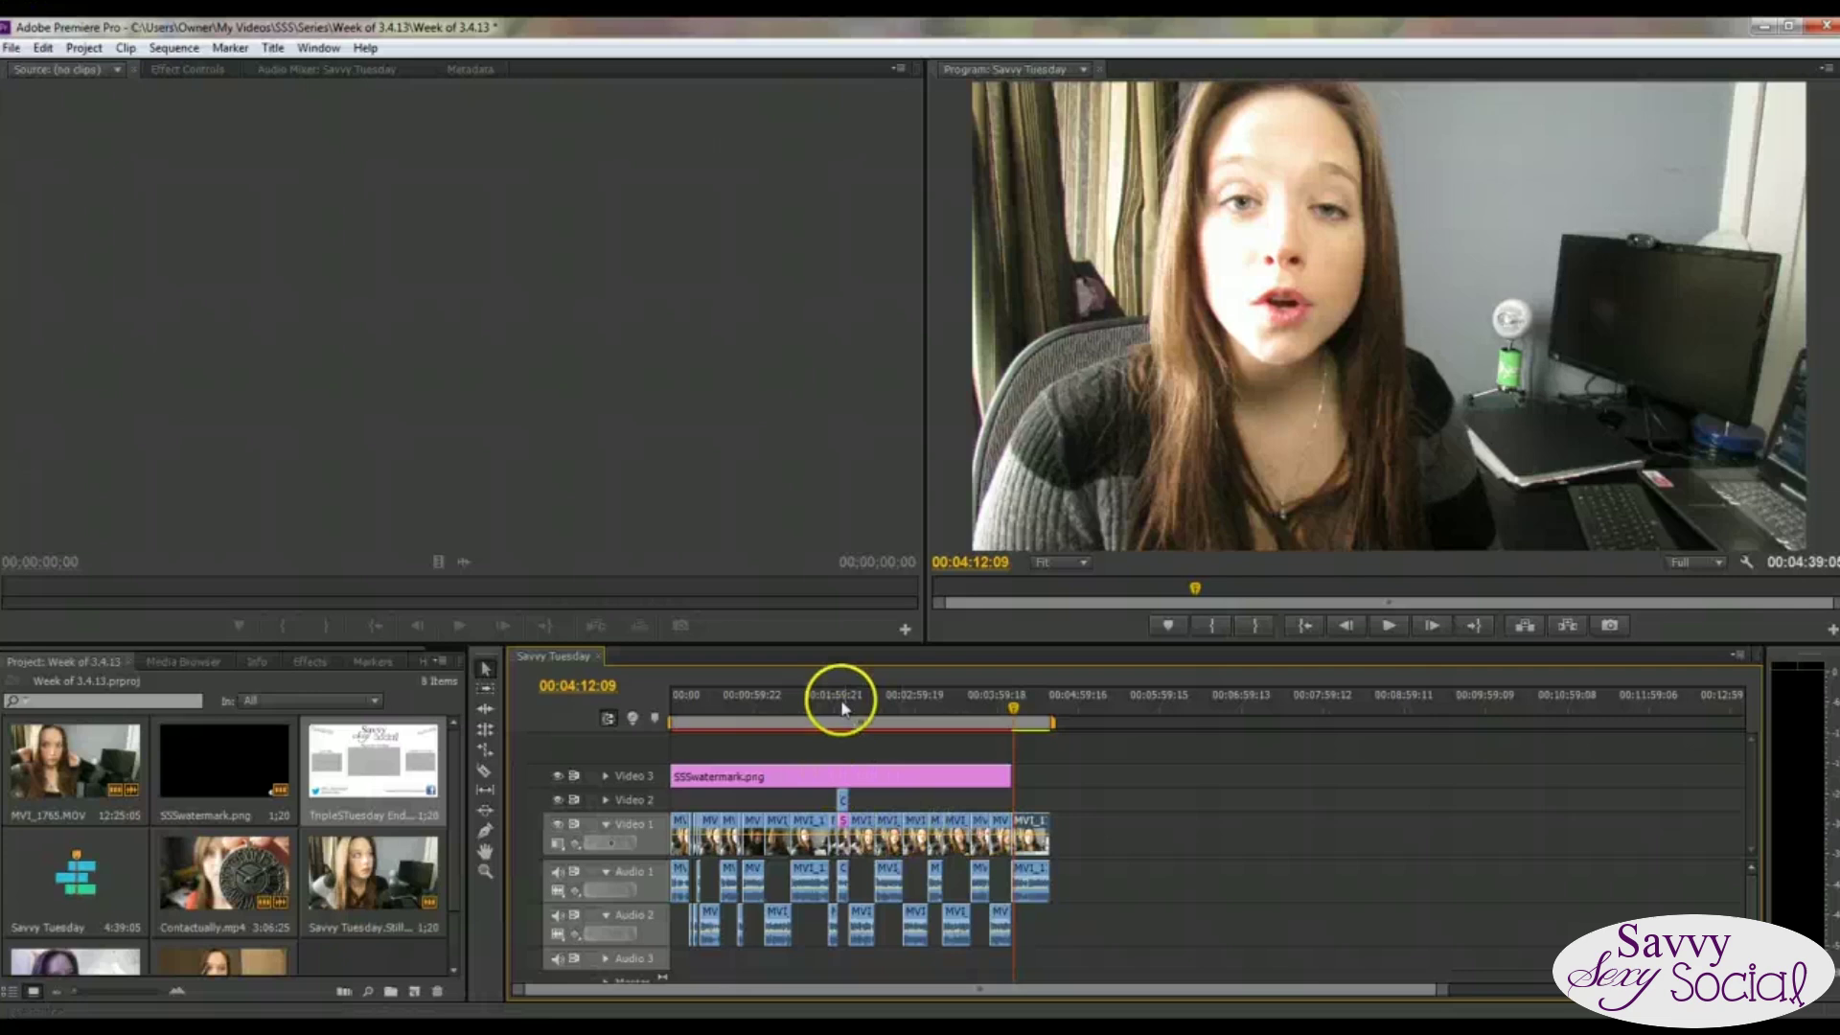
key("=")
key("=")
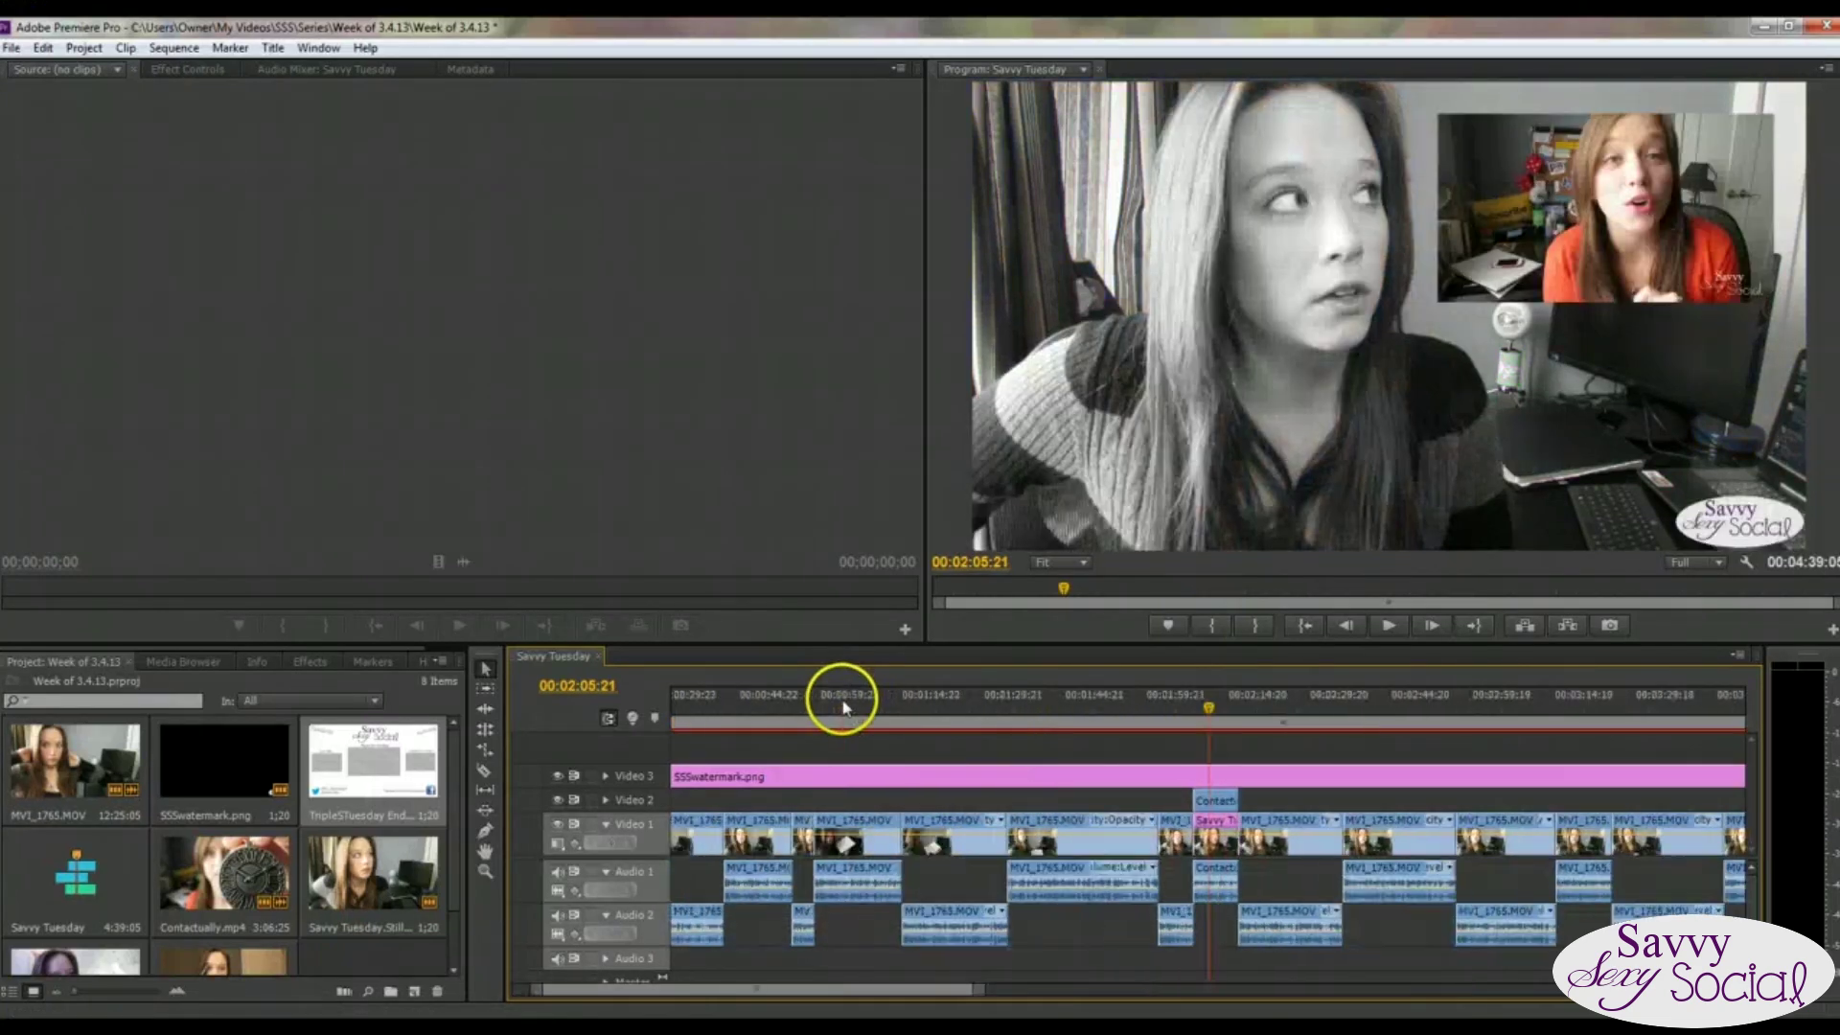
key("minus")
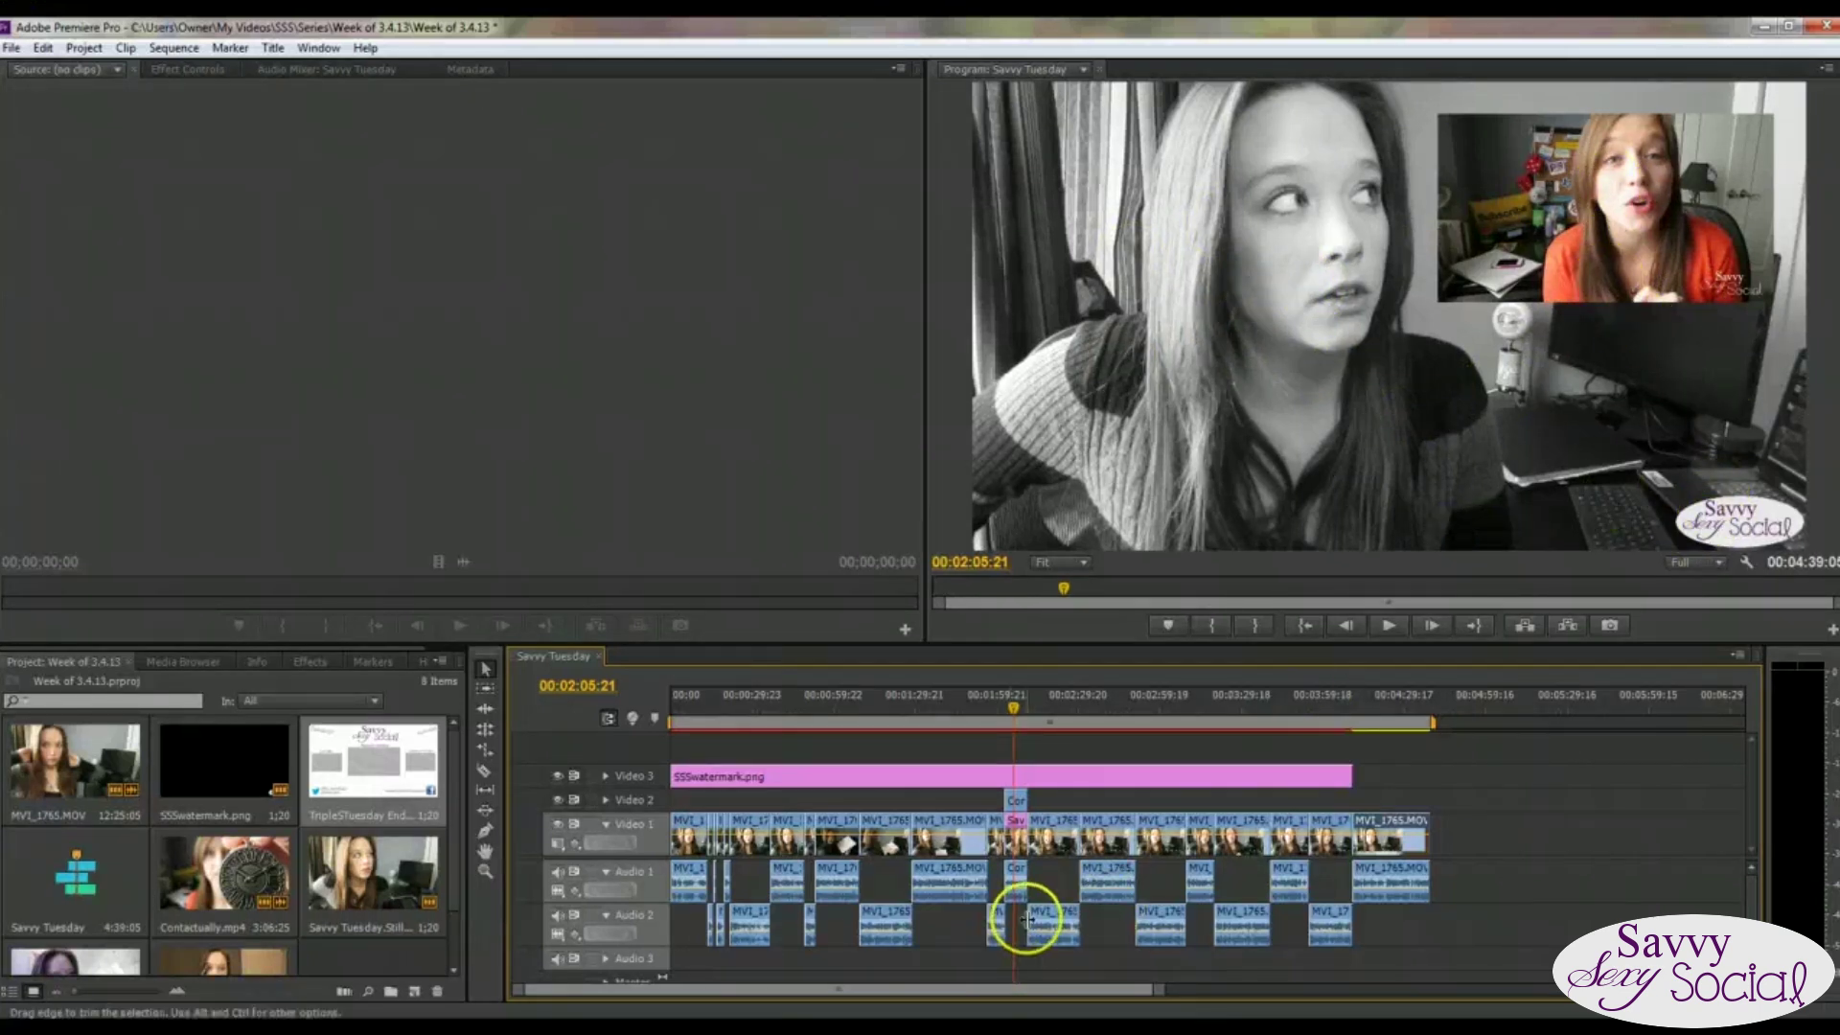
key("minus")
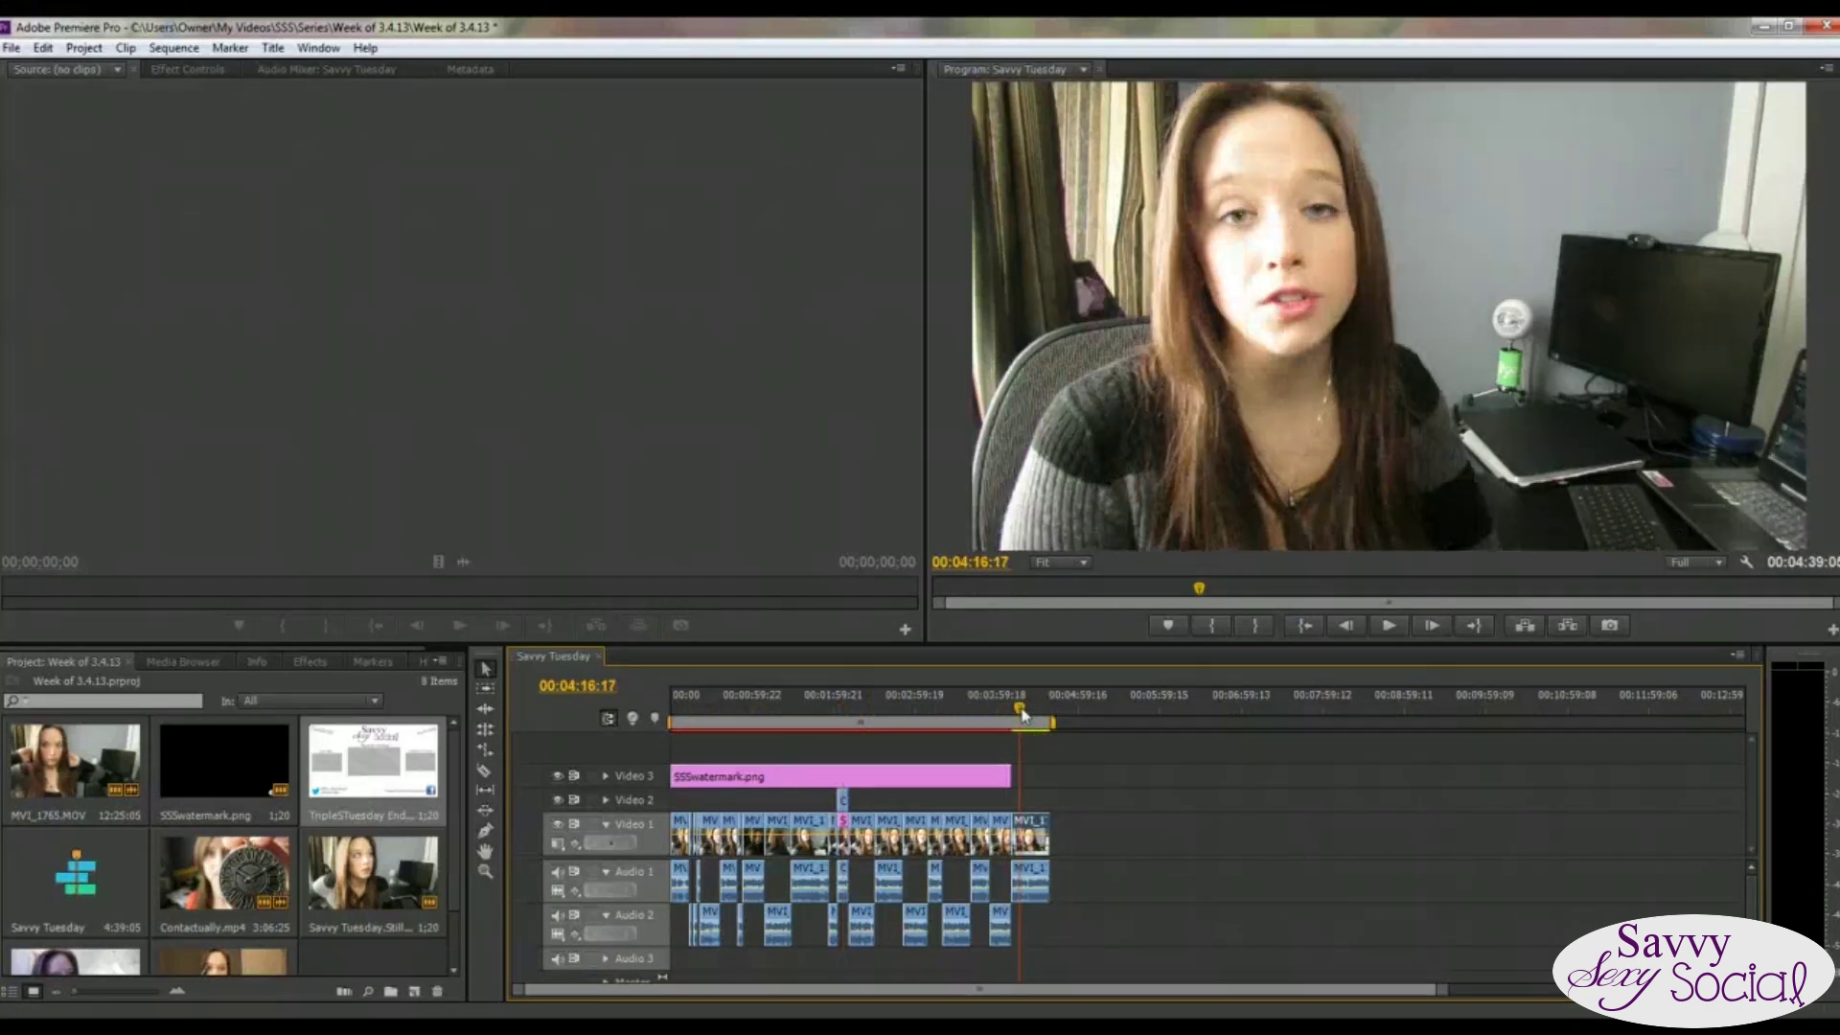
key("equal")
key("equal")
key("equal")
key("equal")
left_click(1190, 803)
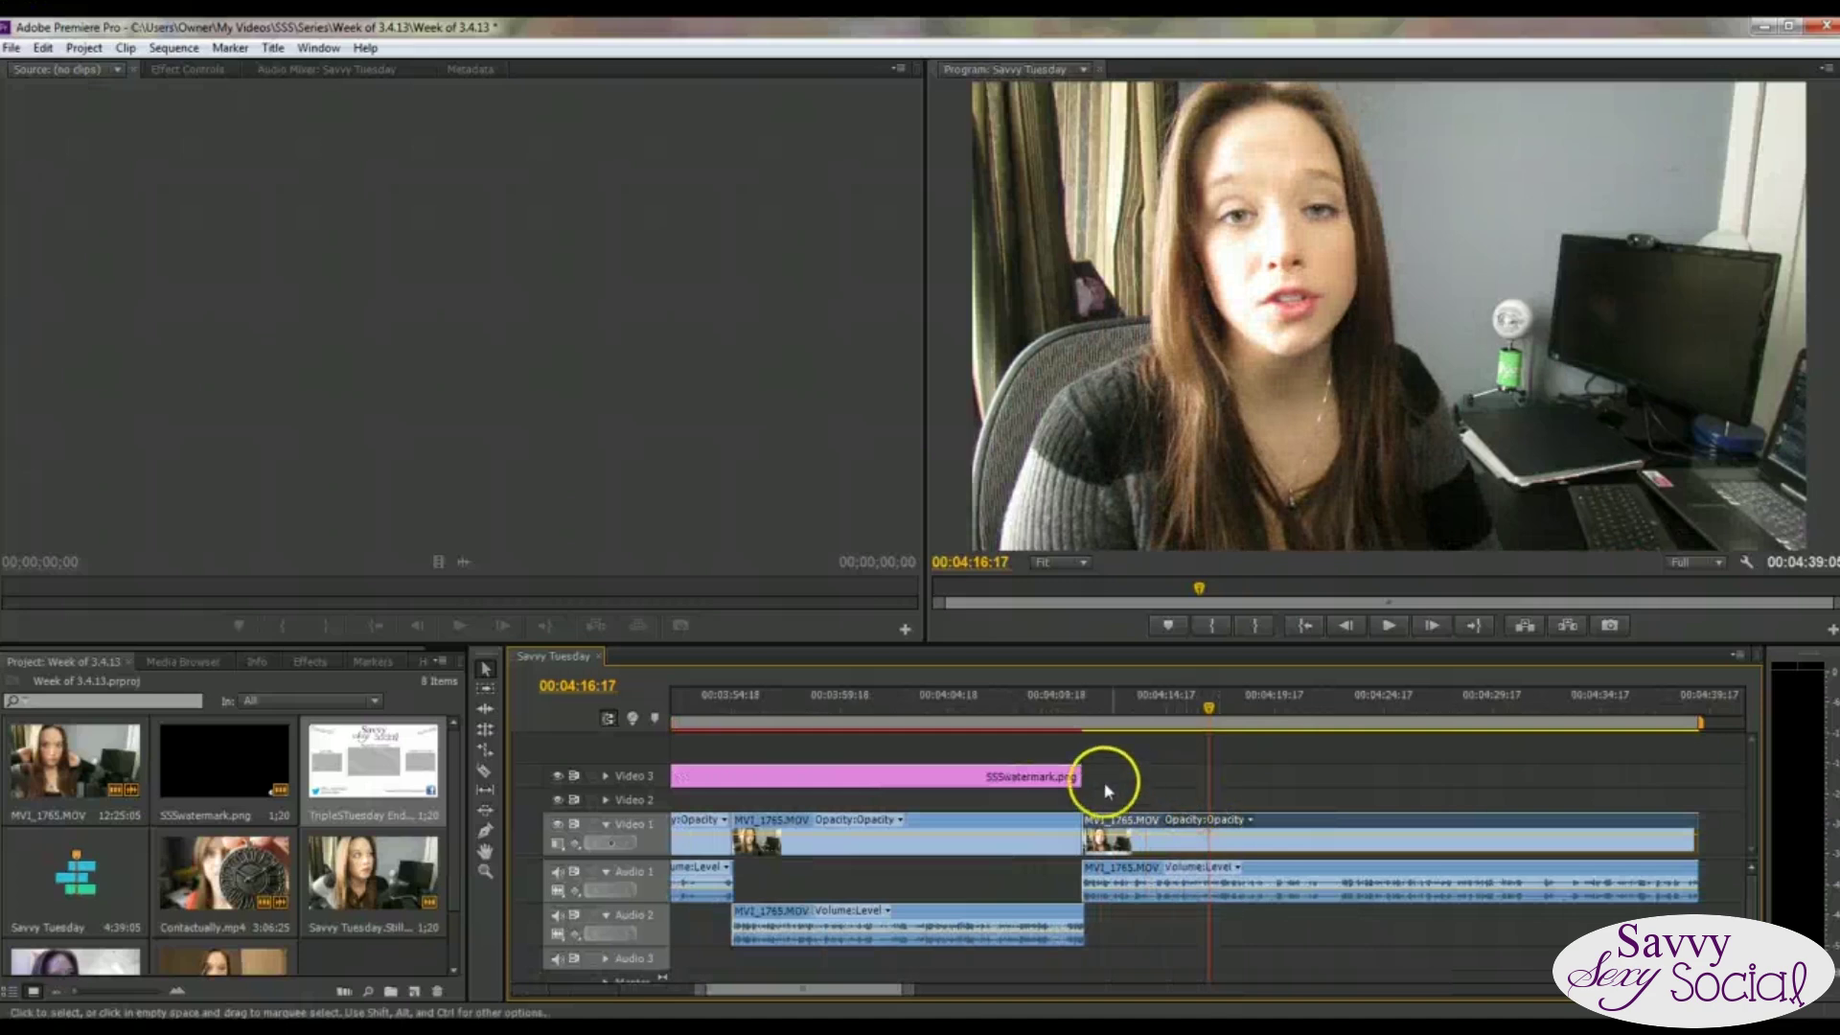
left_click_drag(1079, 774, 1126, 772)
left_click(1102, 700)
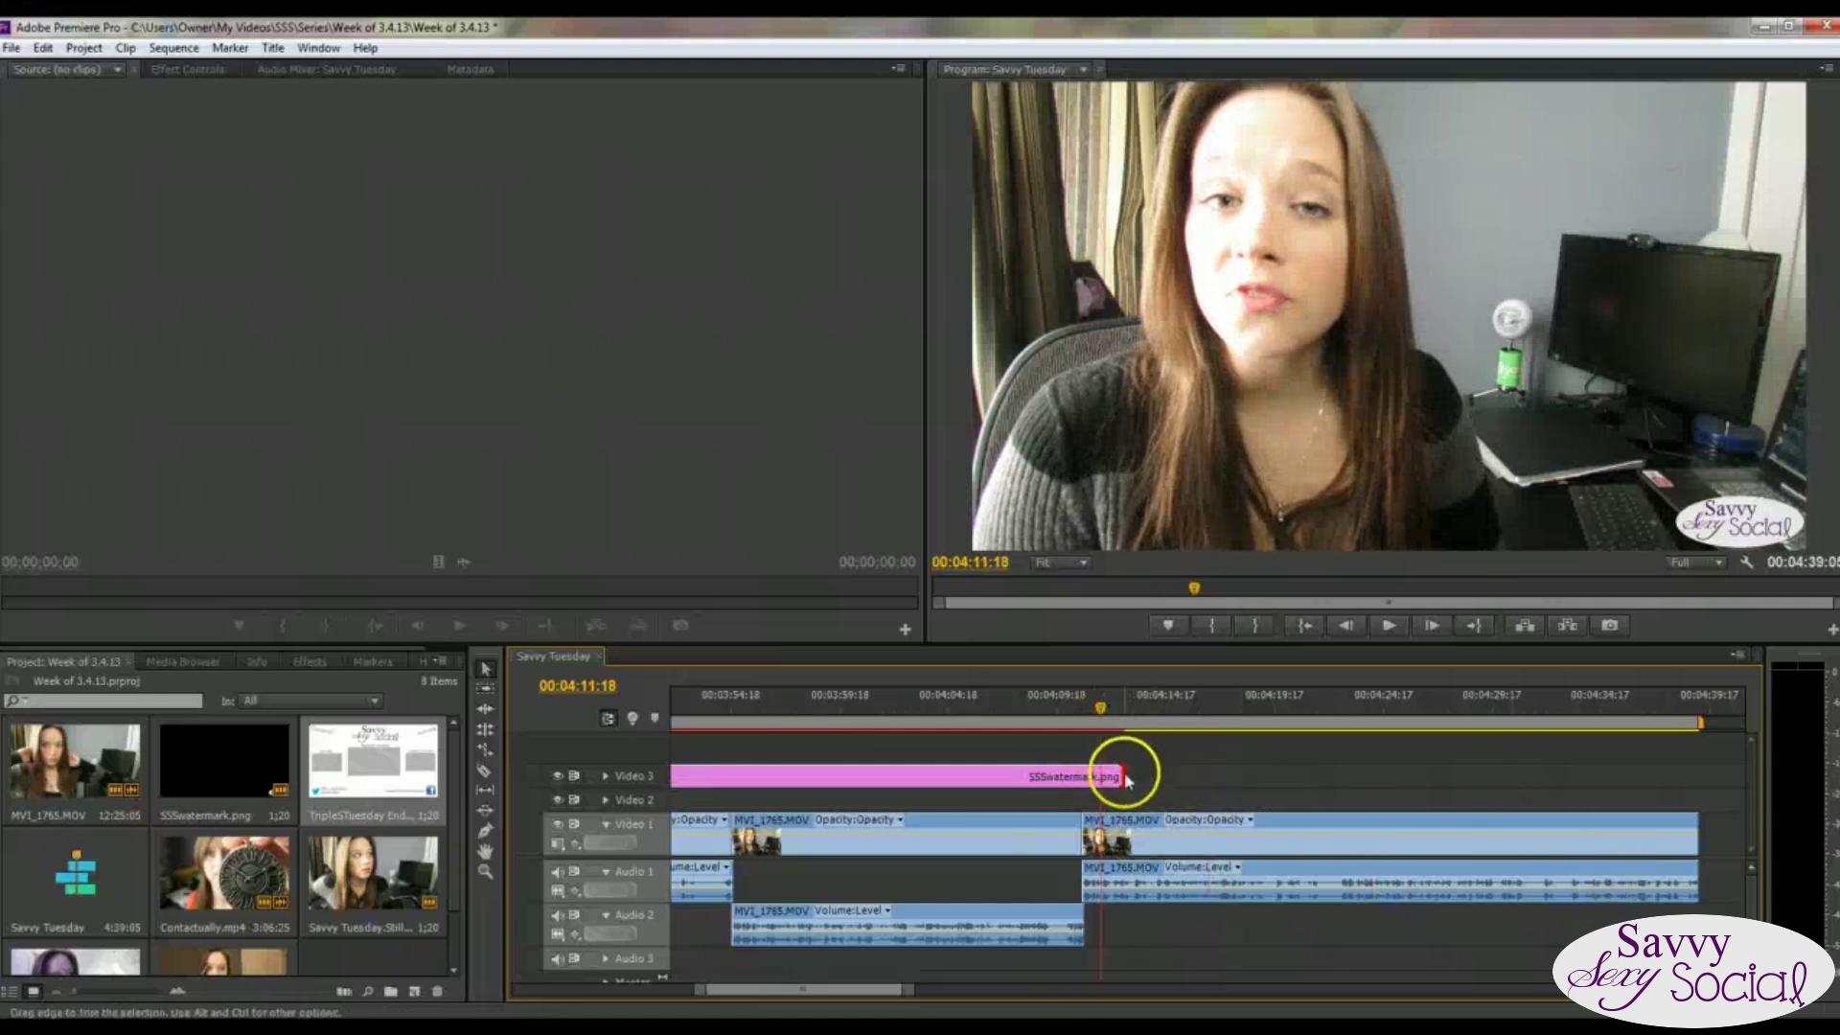
left_click_drag(1123, 772, 1079, 770)
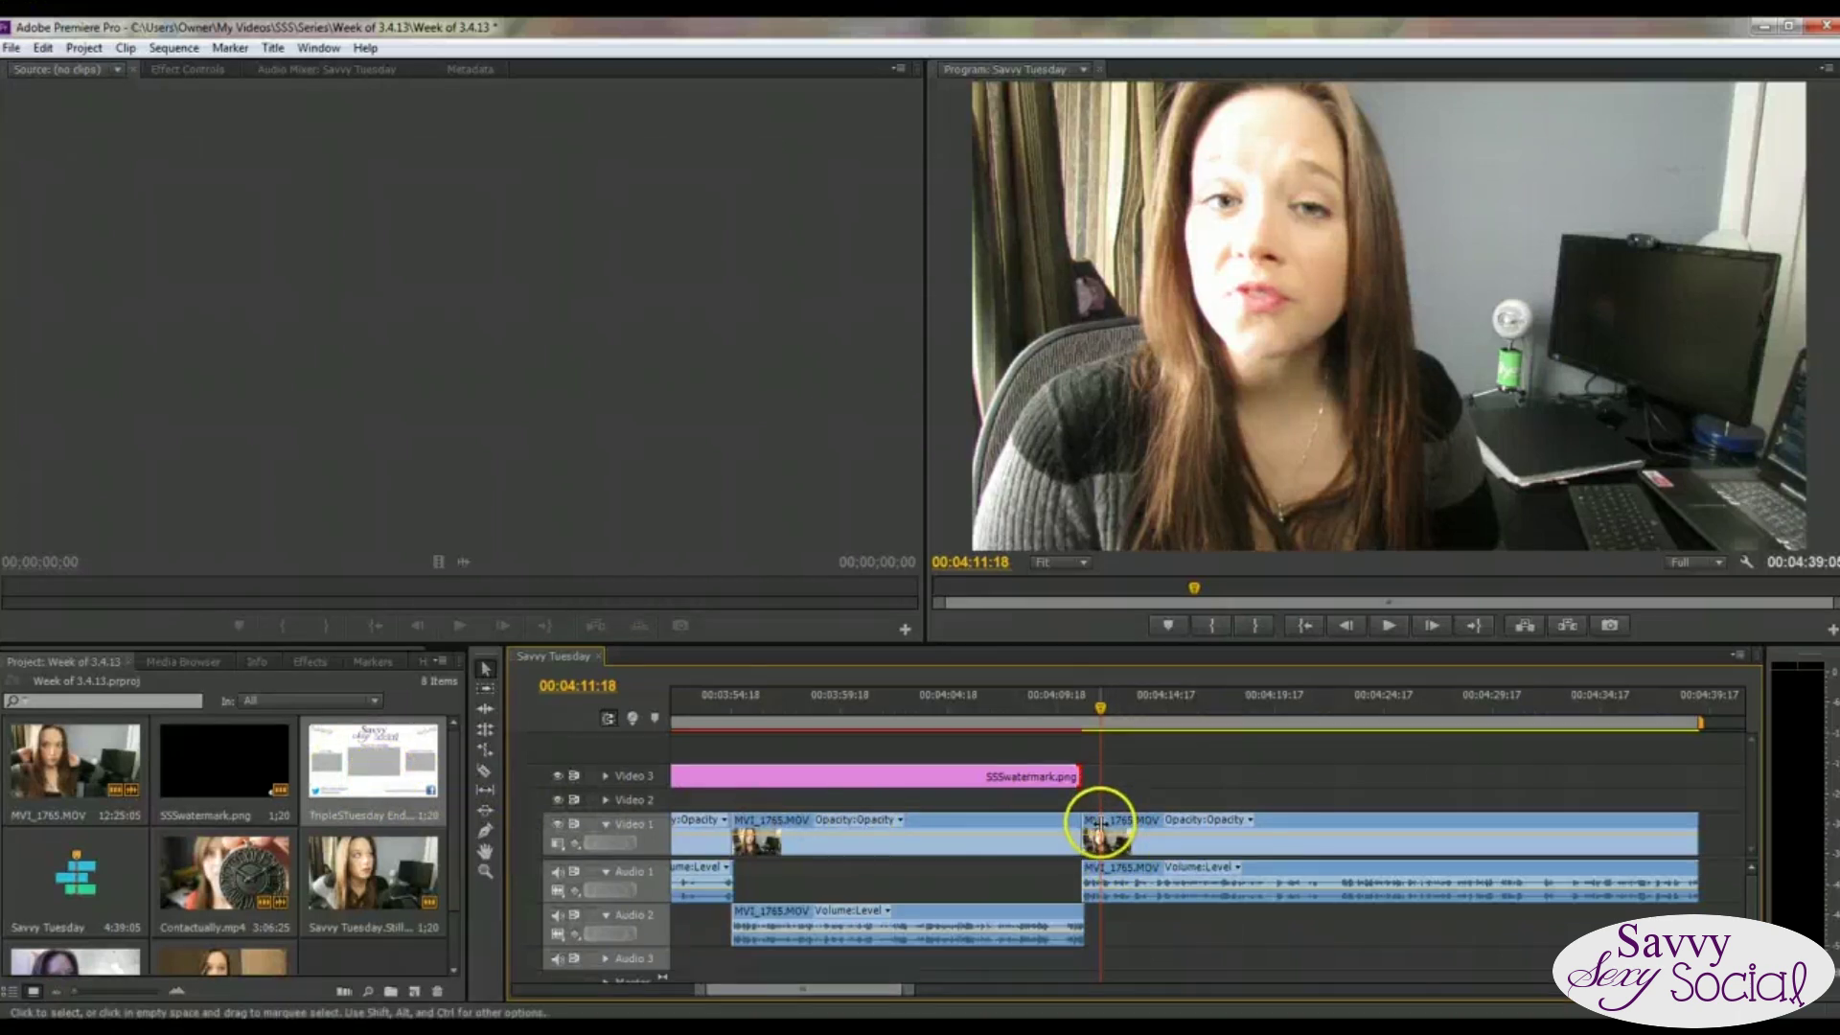
left_click_drag(1105, 835, 1101, 807)
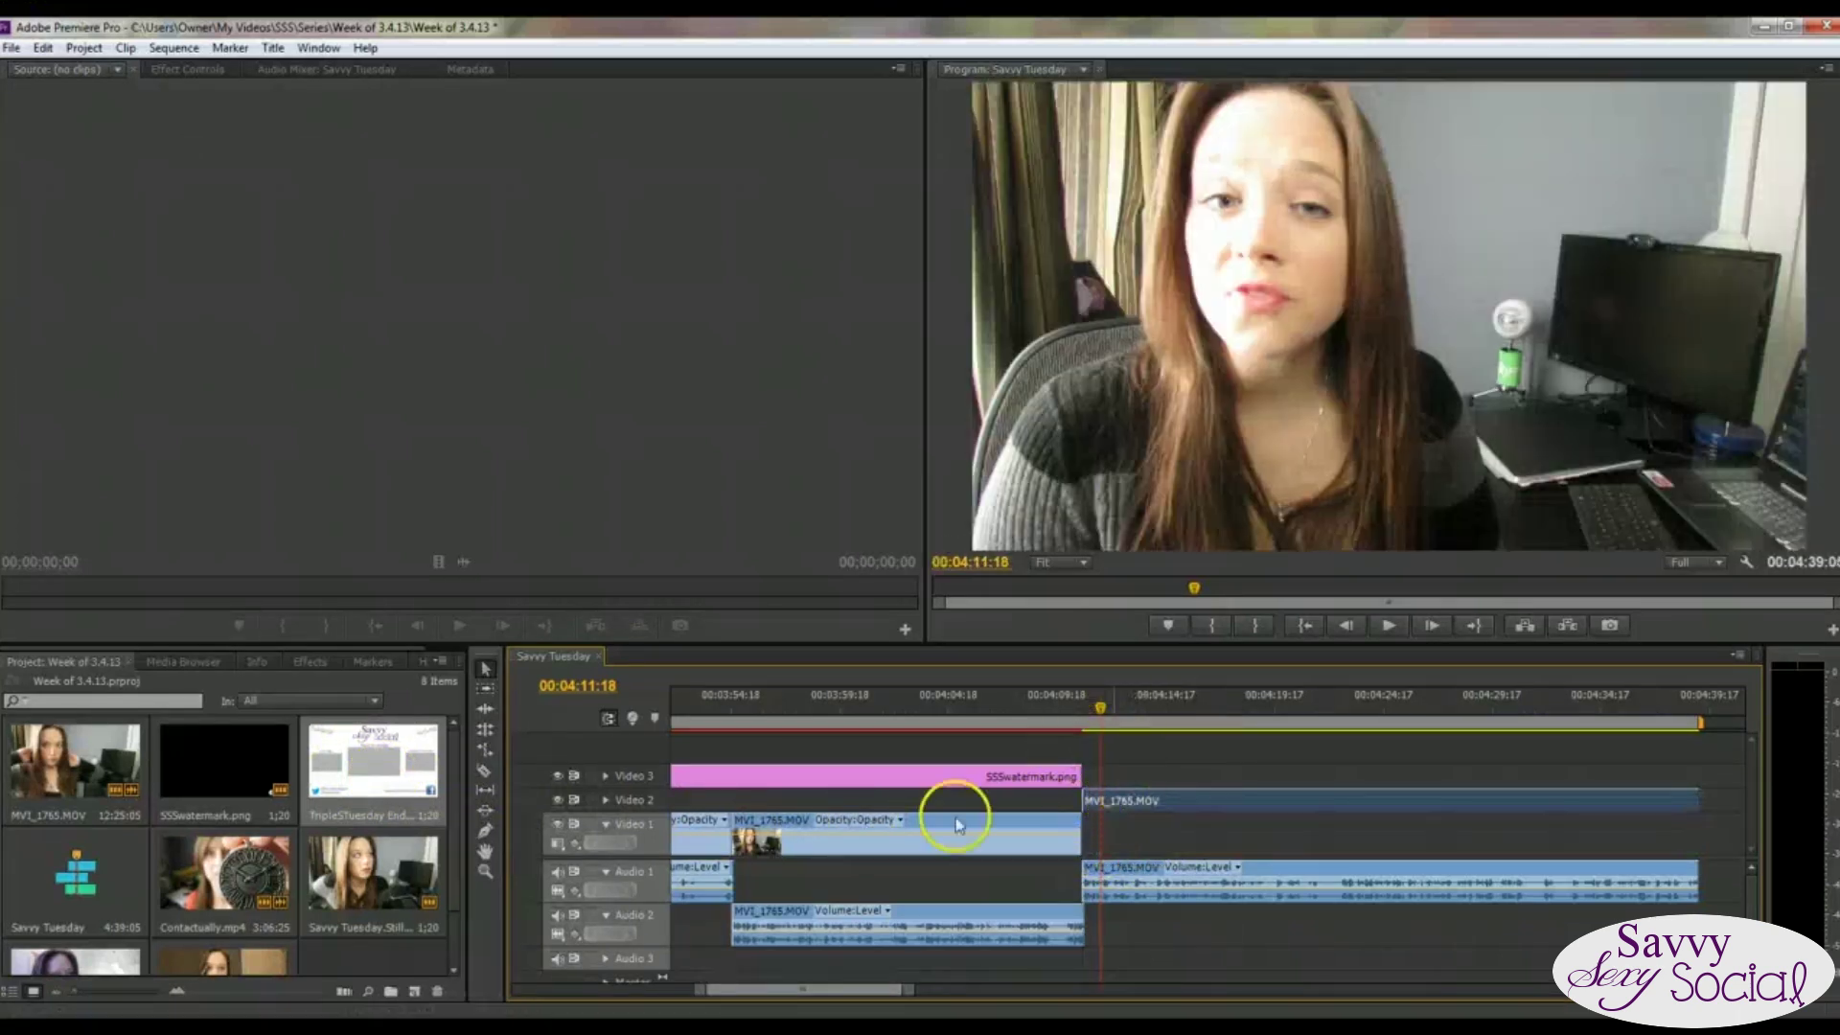
Place TripleSTuesday End Cap.png on Video 1 under the final host clip and preview the ending.
left_click(1150, 709)
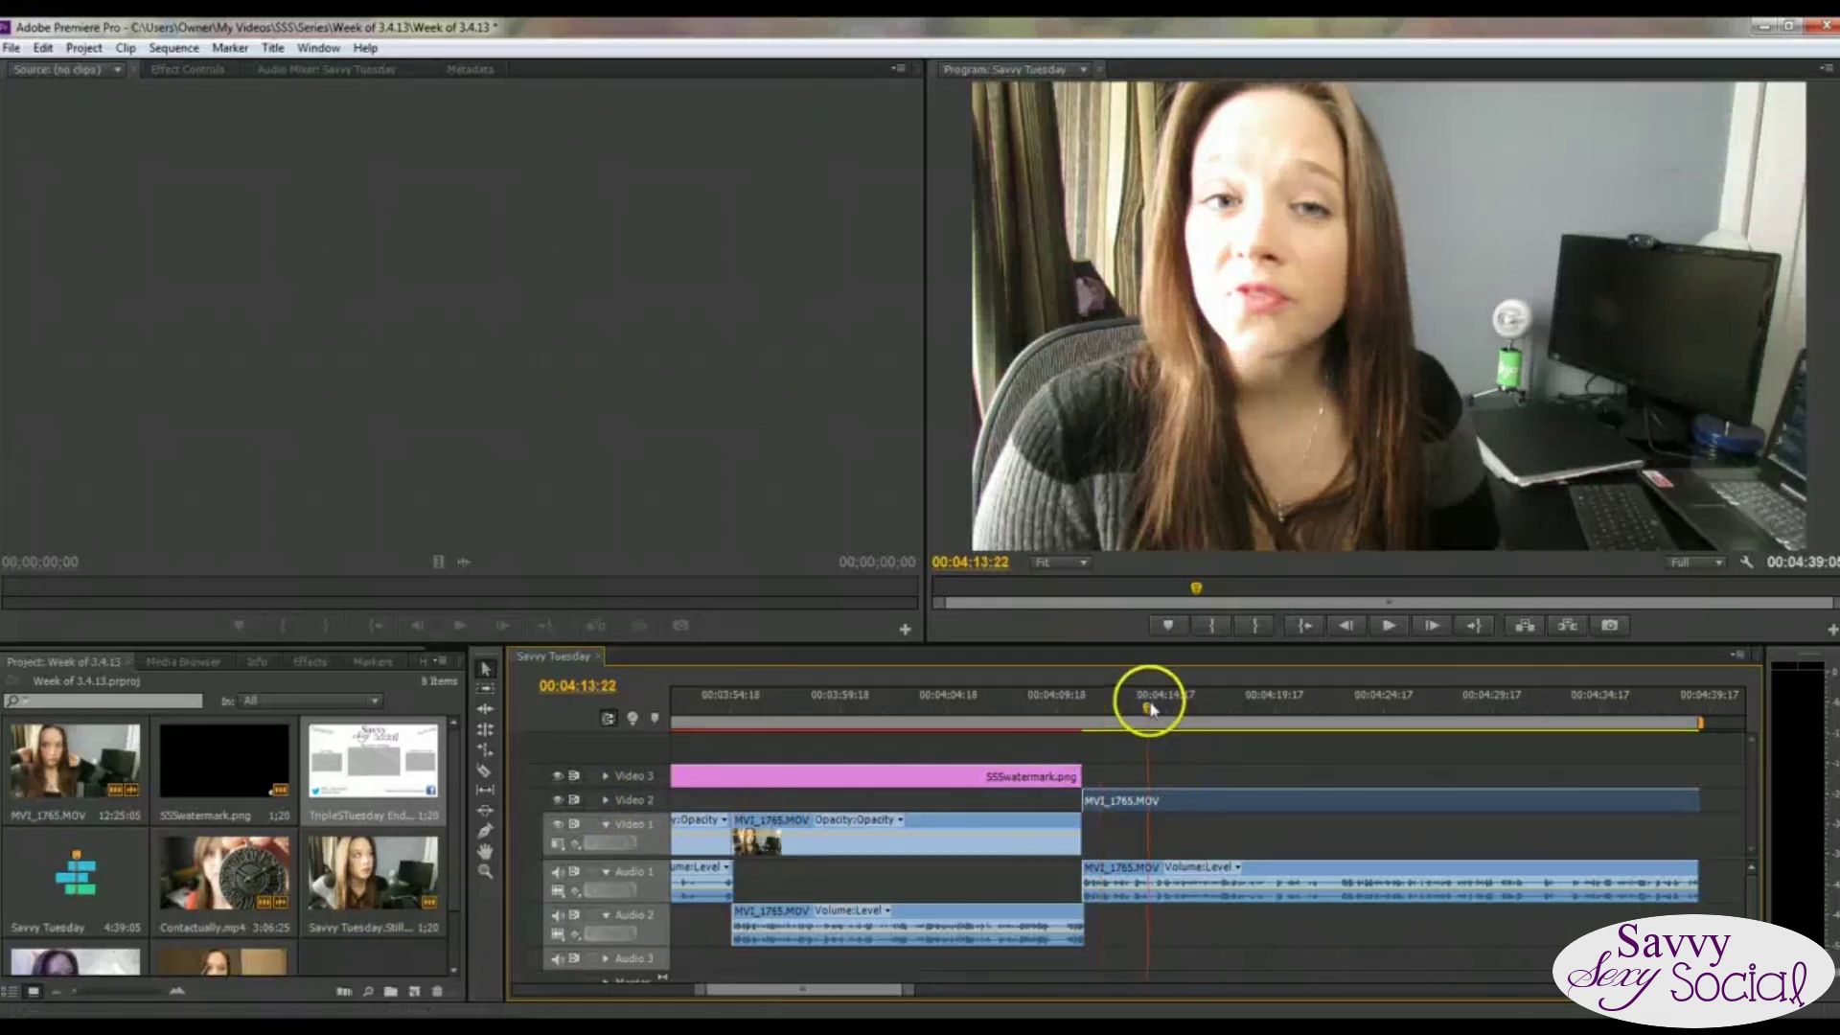
left_click(1141, 825)
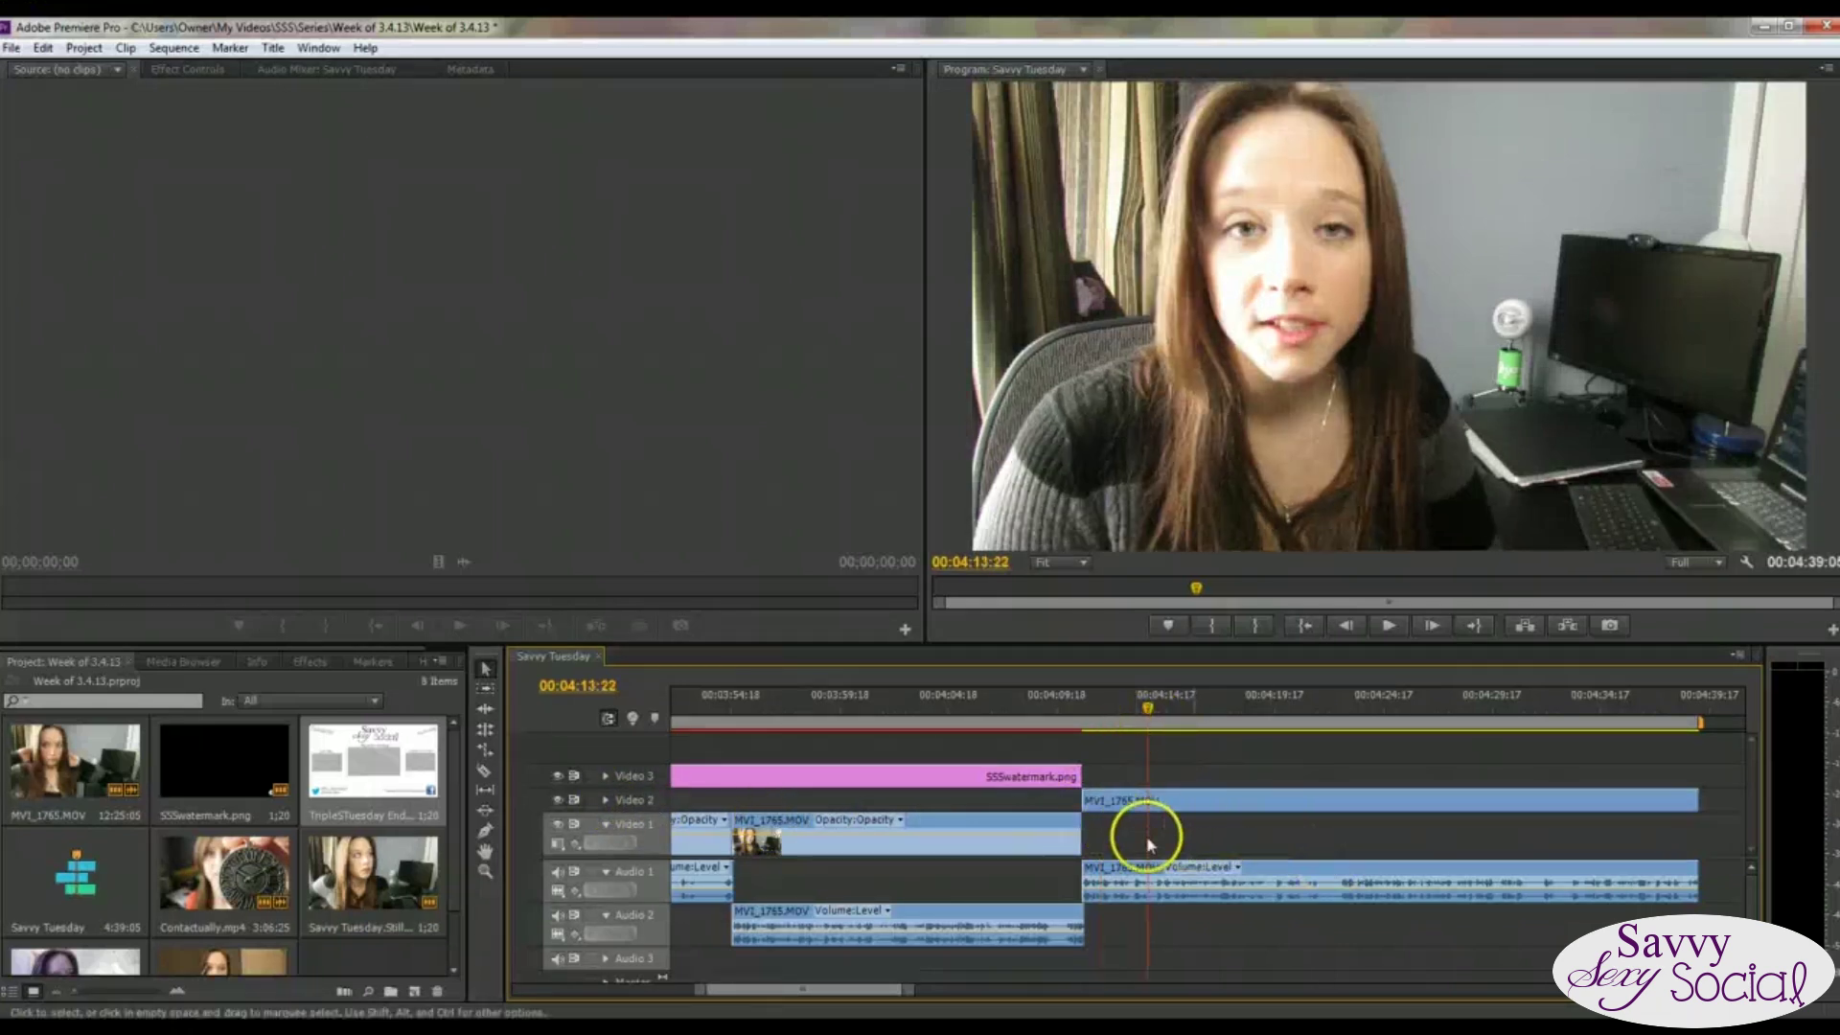
left_click_drag(431, 765, 1694, 843)
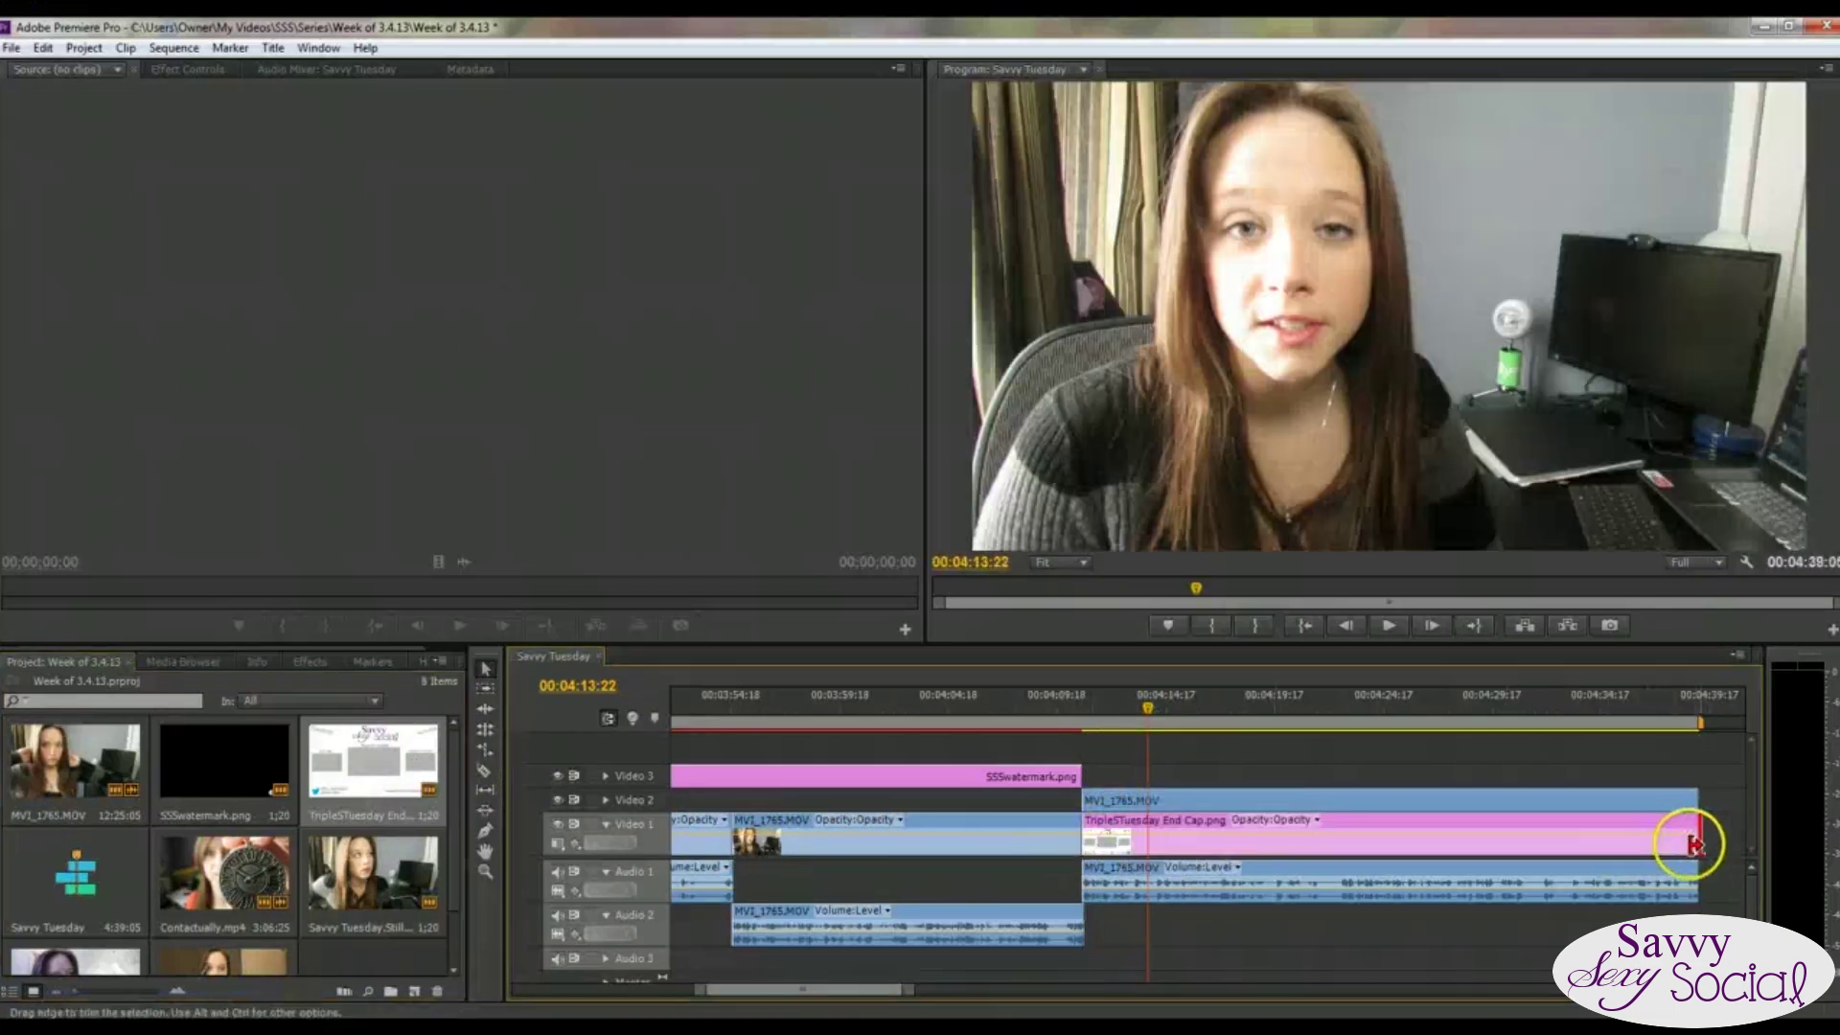
left_click(1112, 697)
key("space")
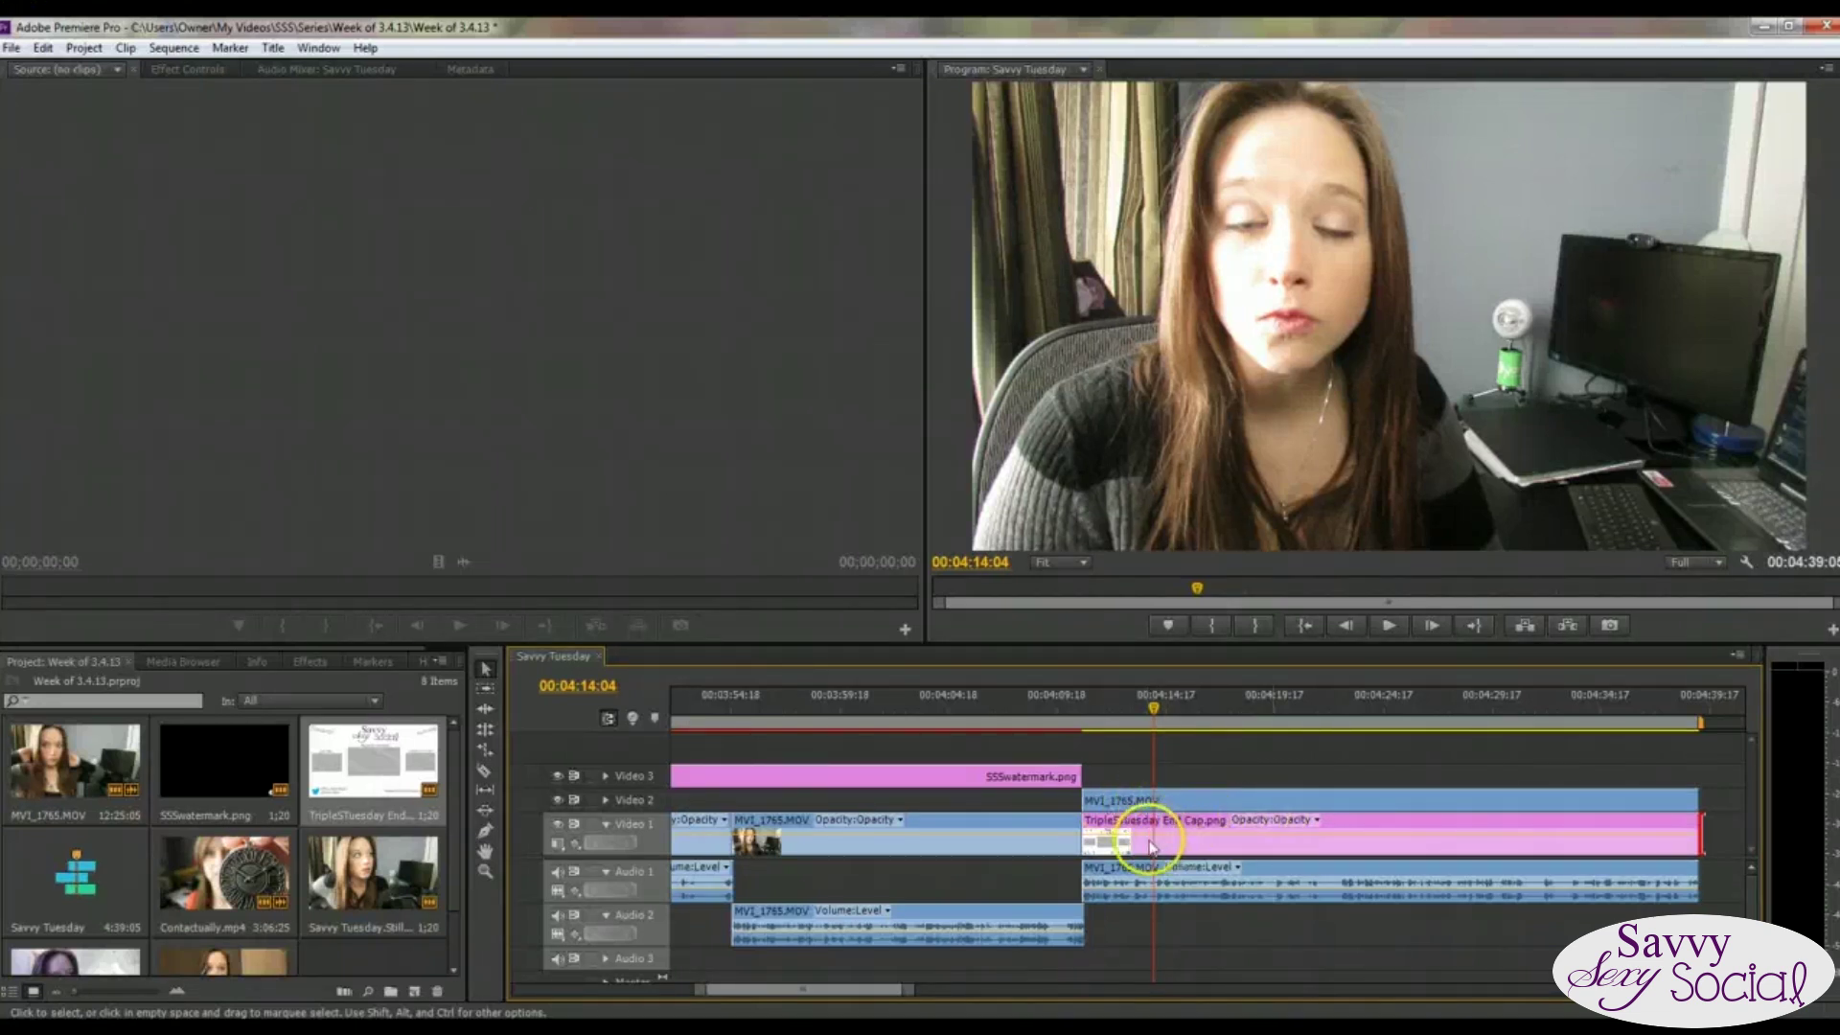
Scale the final MVI_1765.MOV clip down into the end card's centre frame and replay from 04:09:01 to check.
left_click(1229, 450)
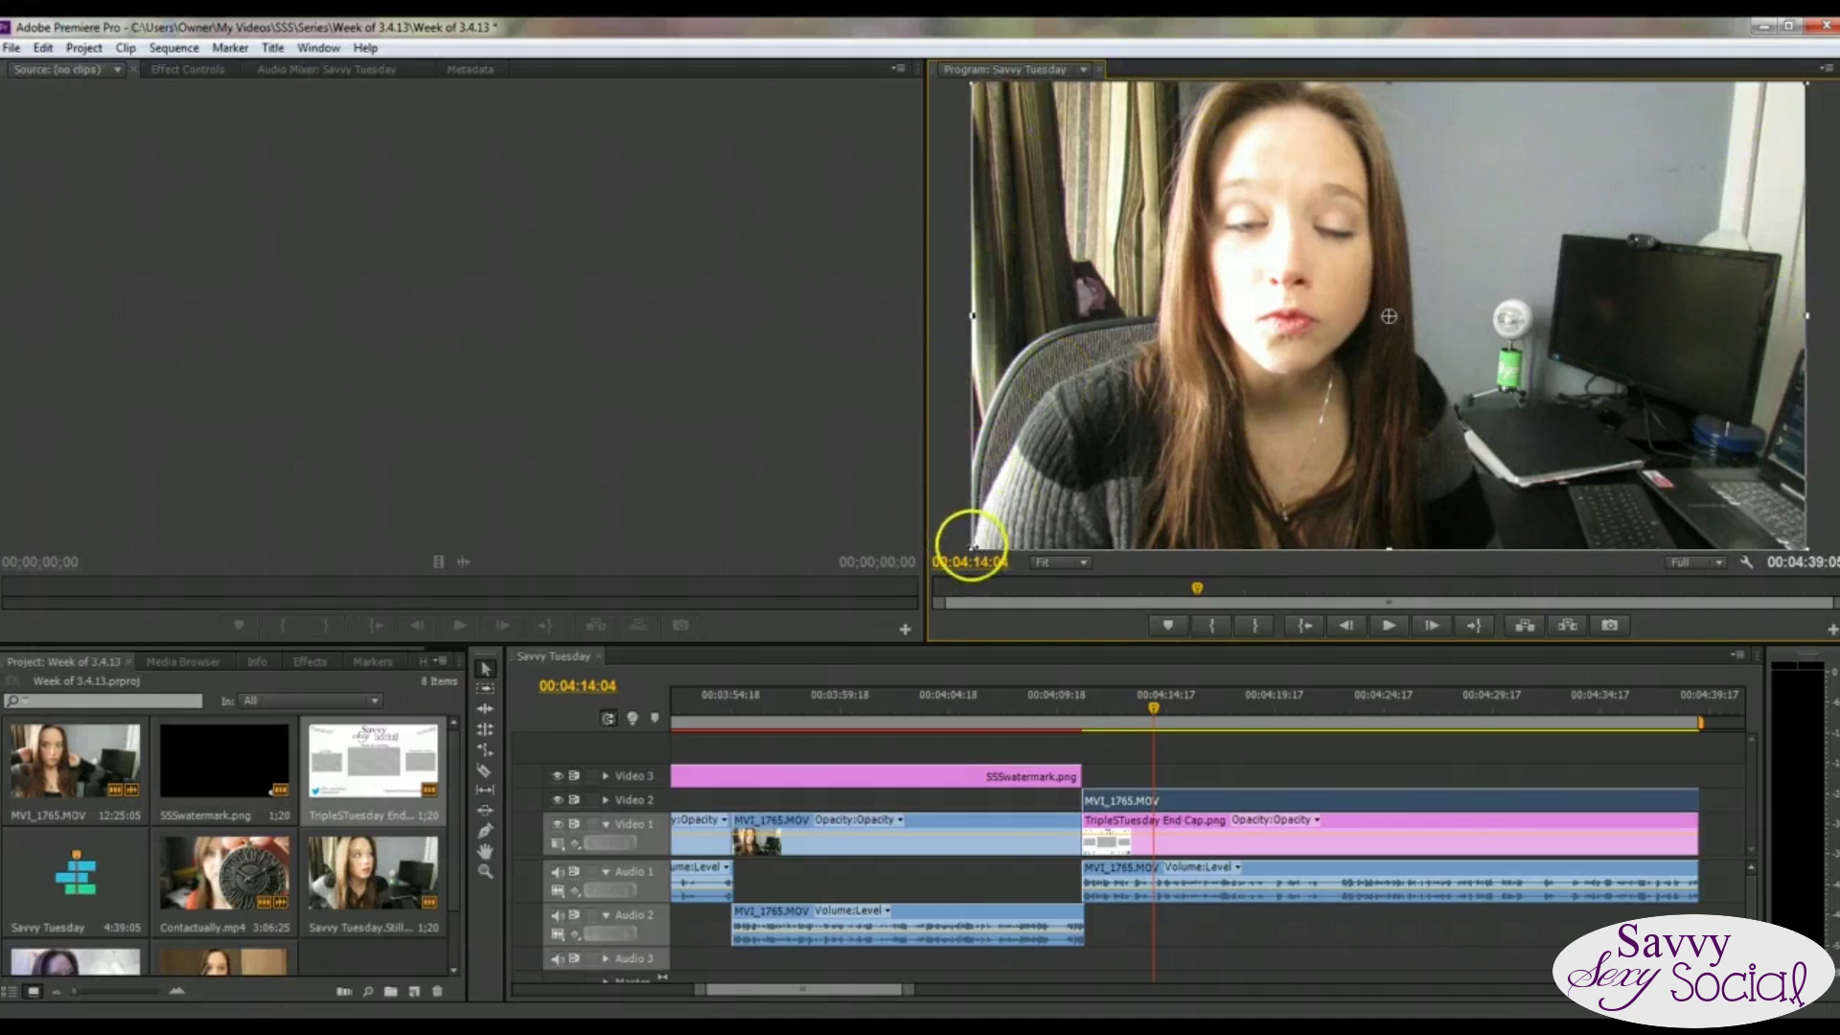
left_click_drag(970, 544, 1282, 386)
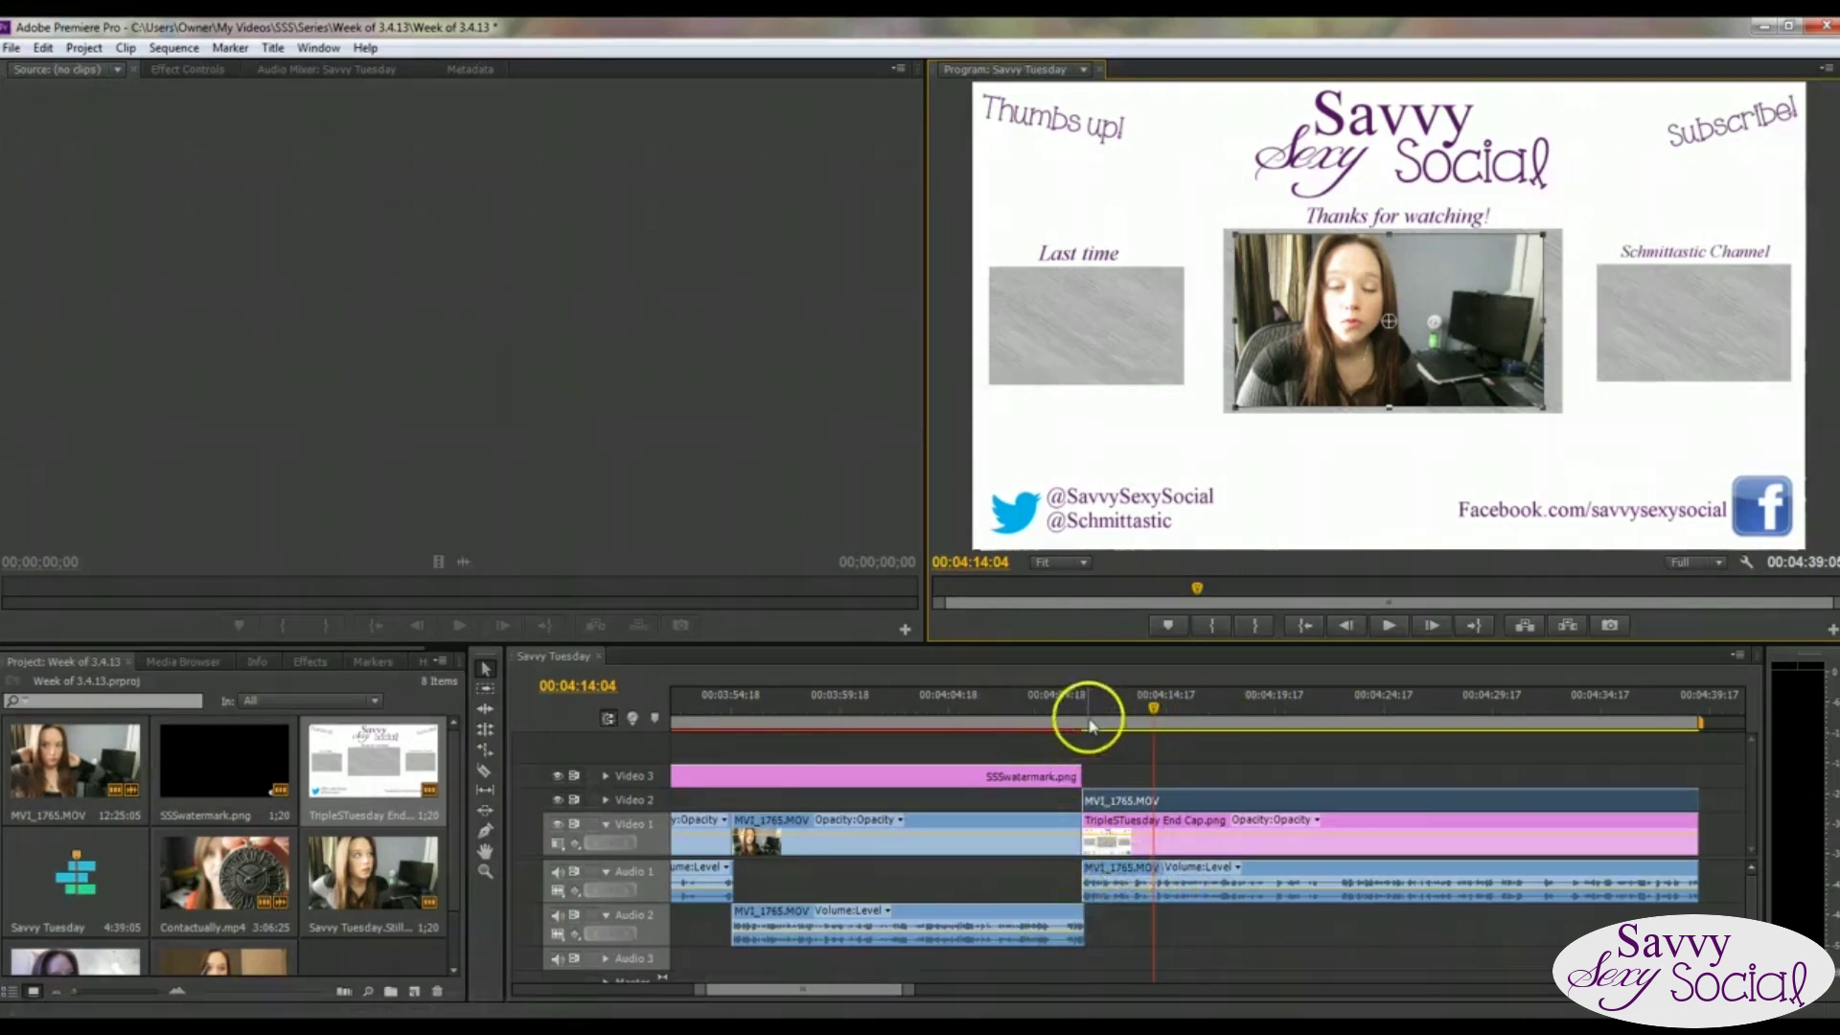
left_click(1044, 709)
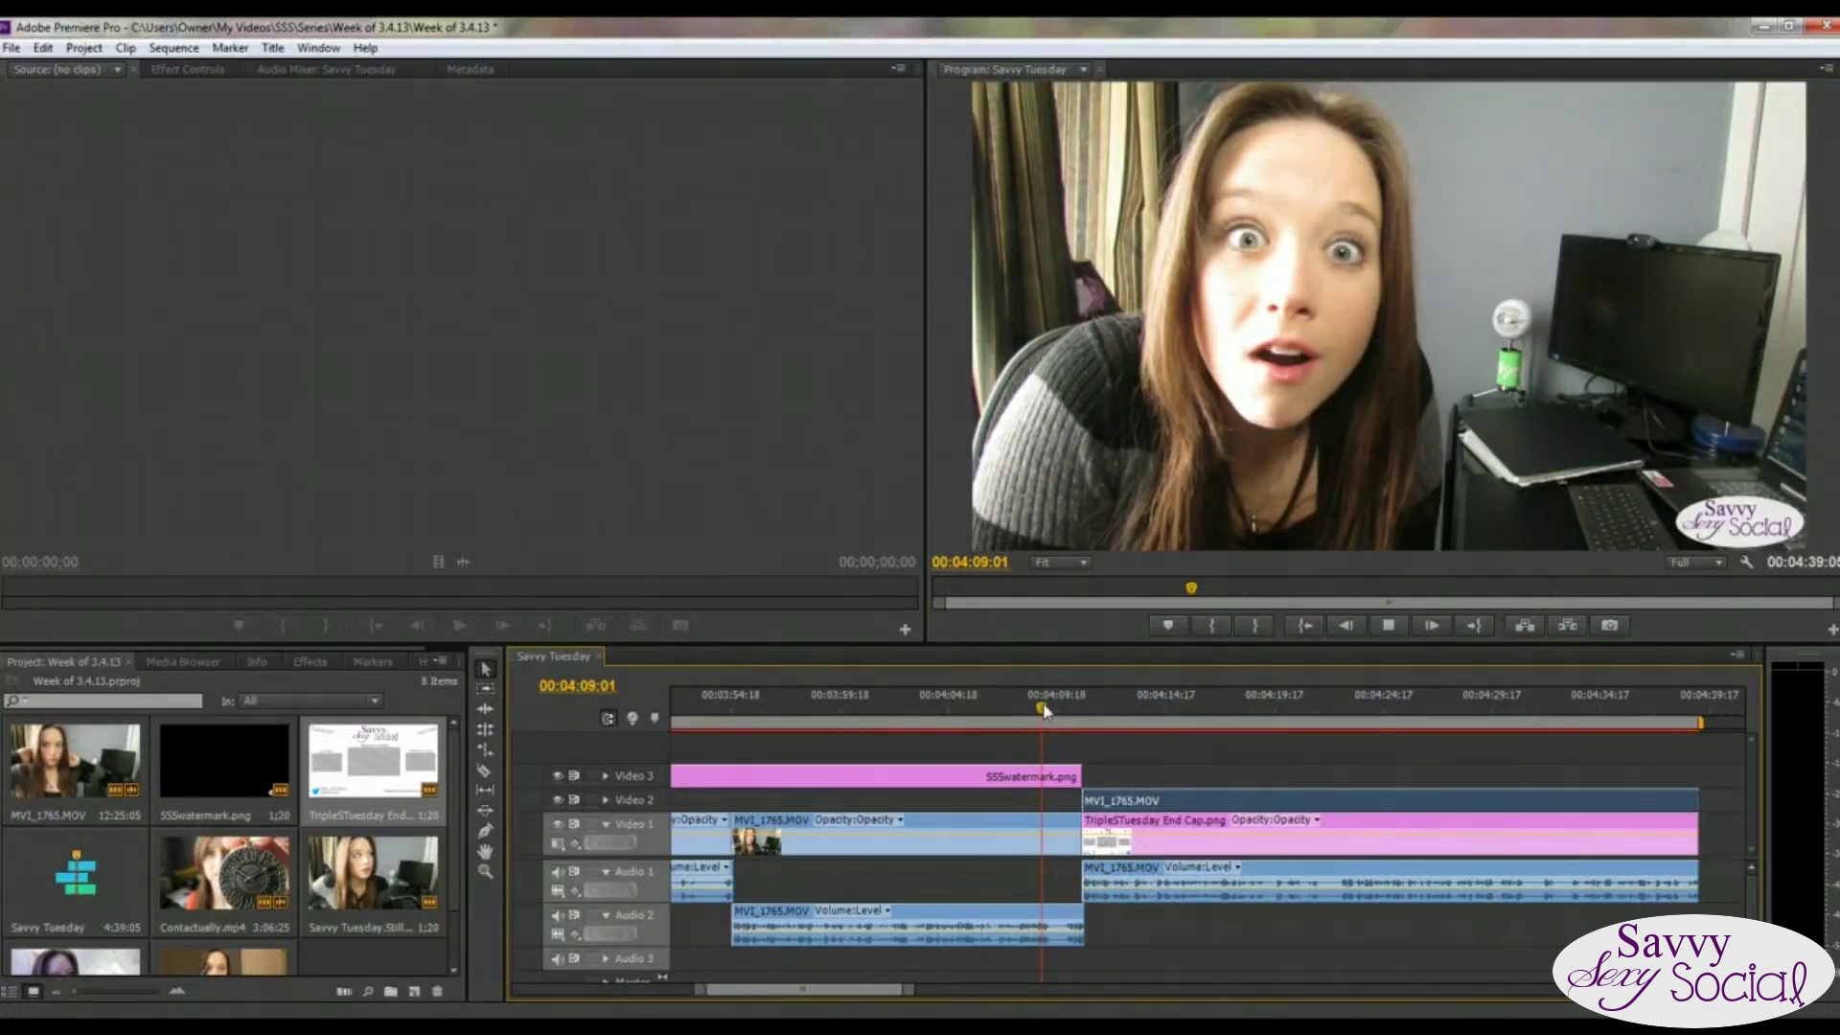
key("space")
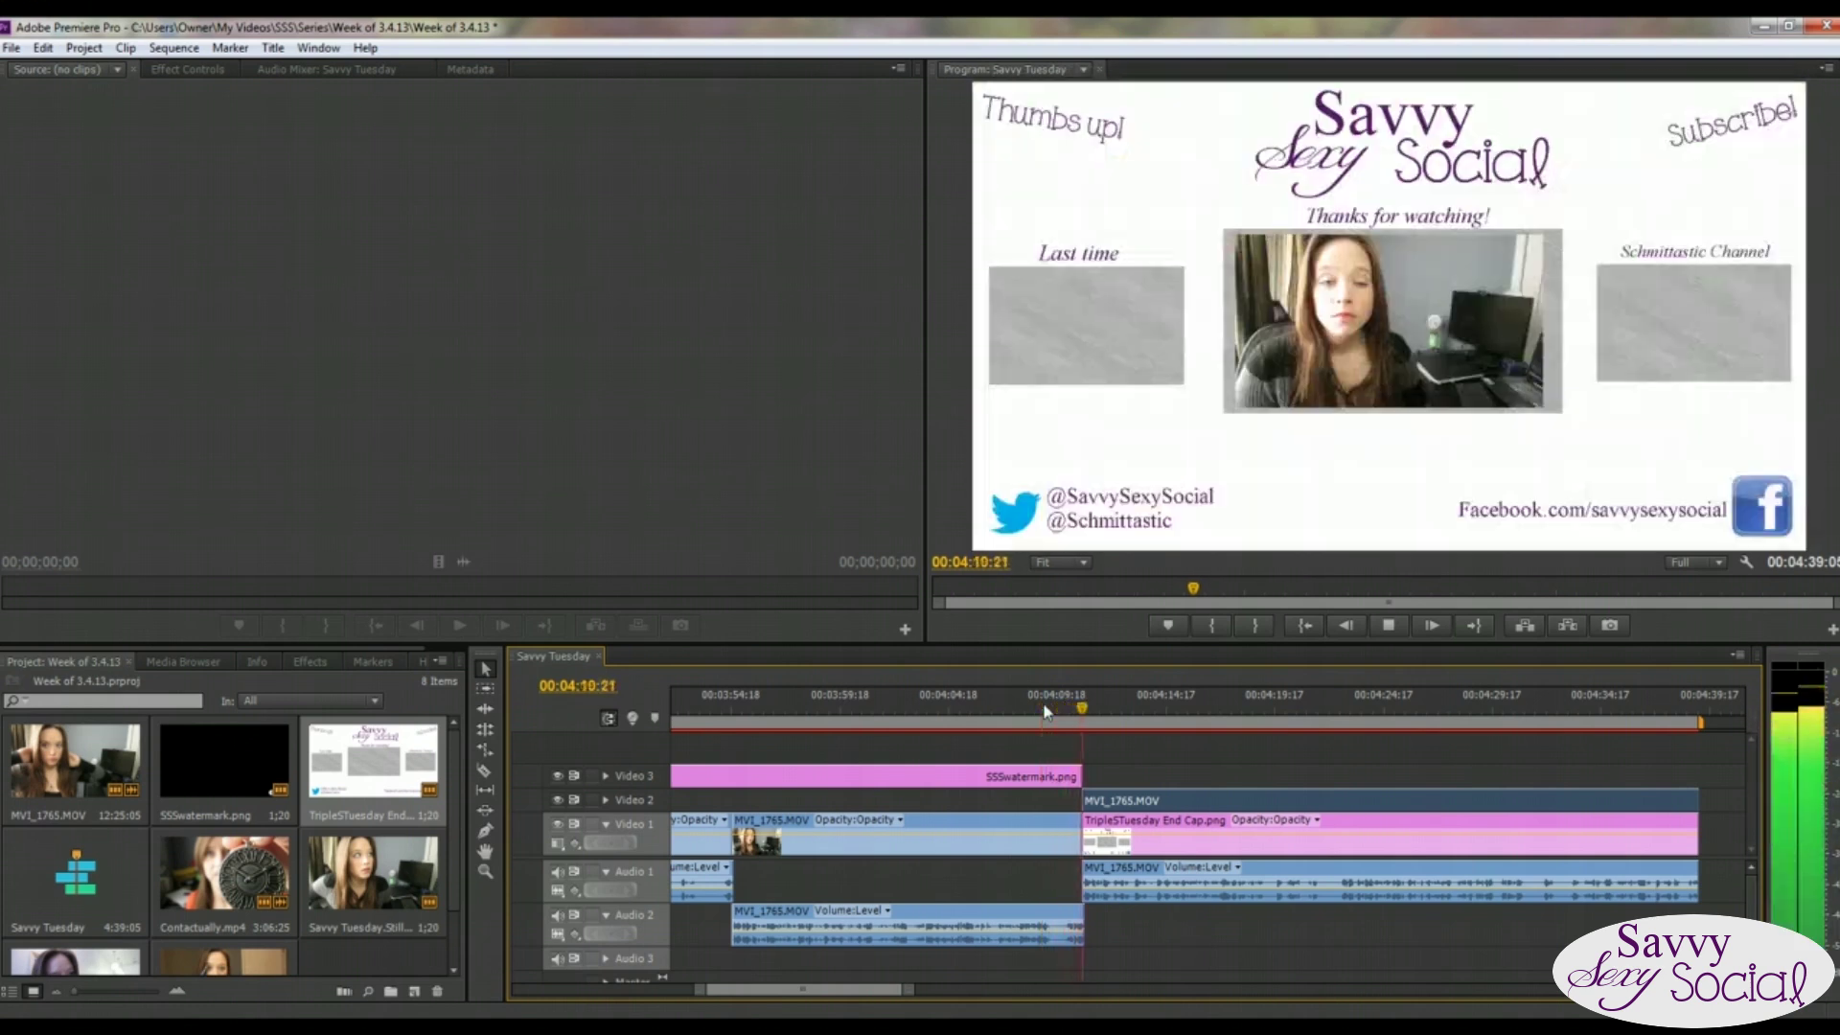
key("space")
left_click_drag(1048, 710, 1115, 740)
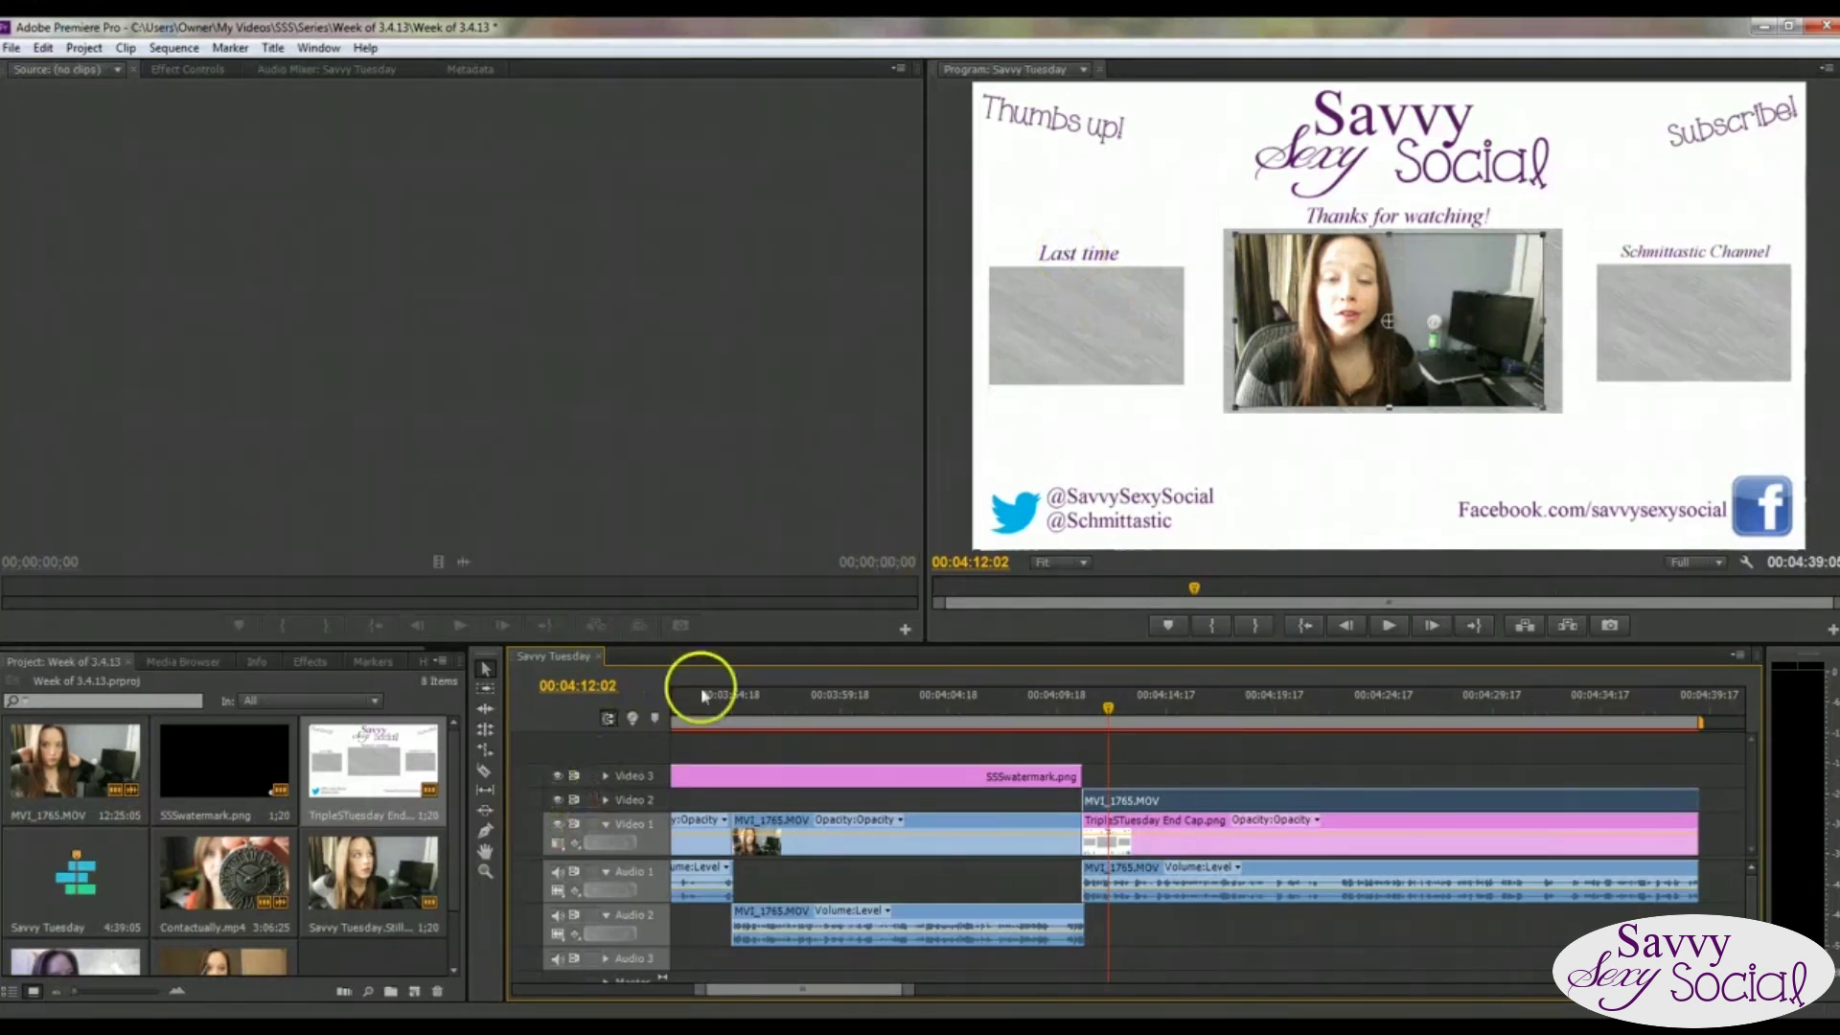
Add Social Thursday.mp4 on the track above the watermark and shrink it down in the Program monitor.
left_click_drag(452, 808, 452, 862)
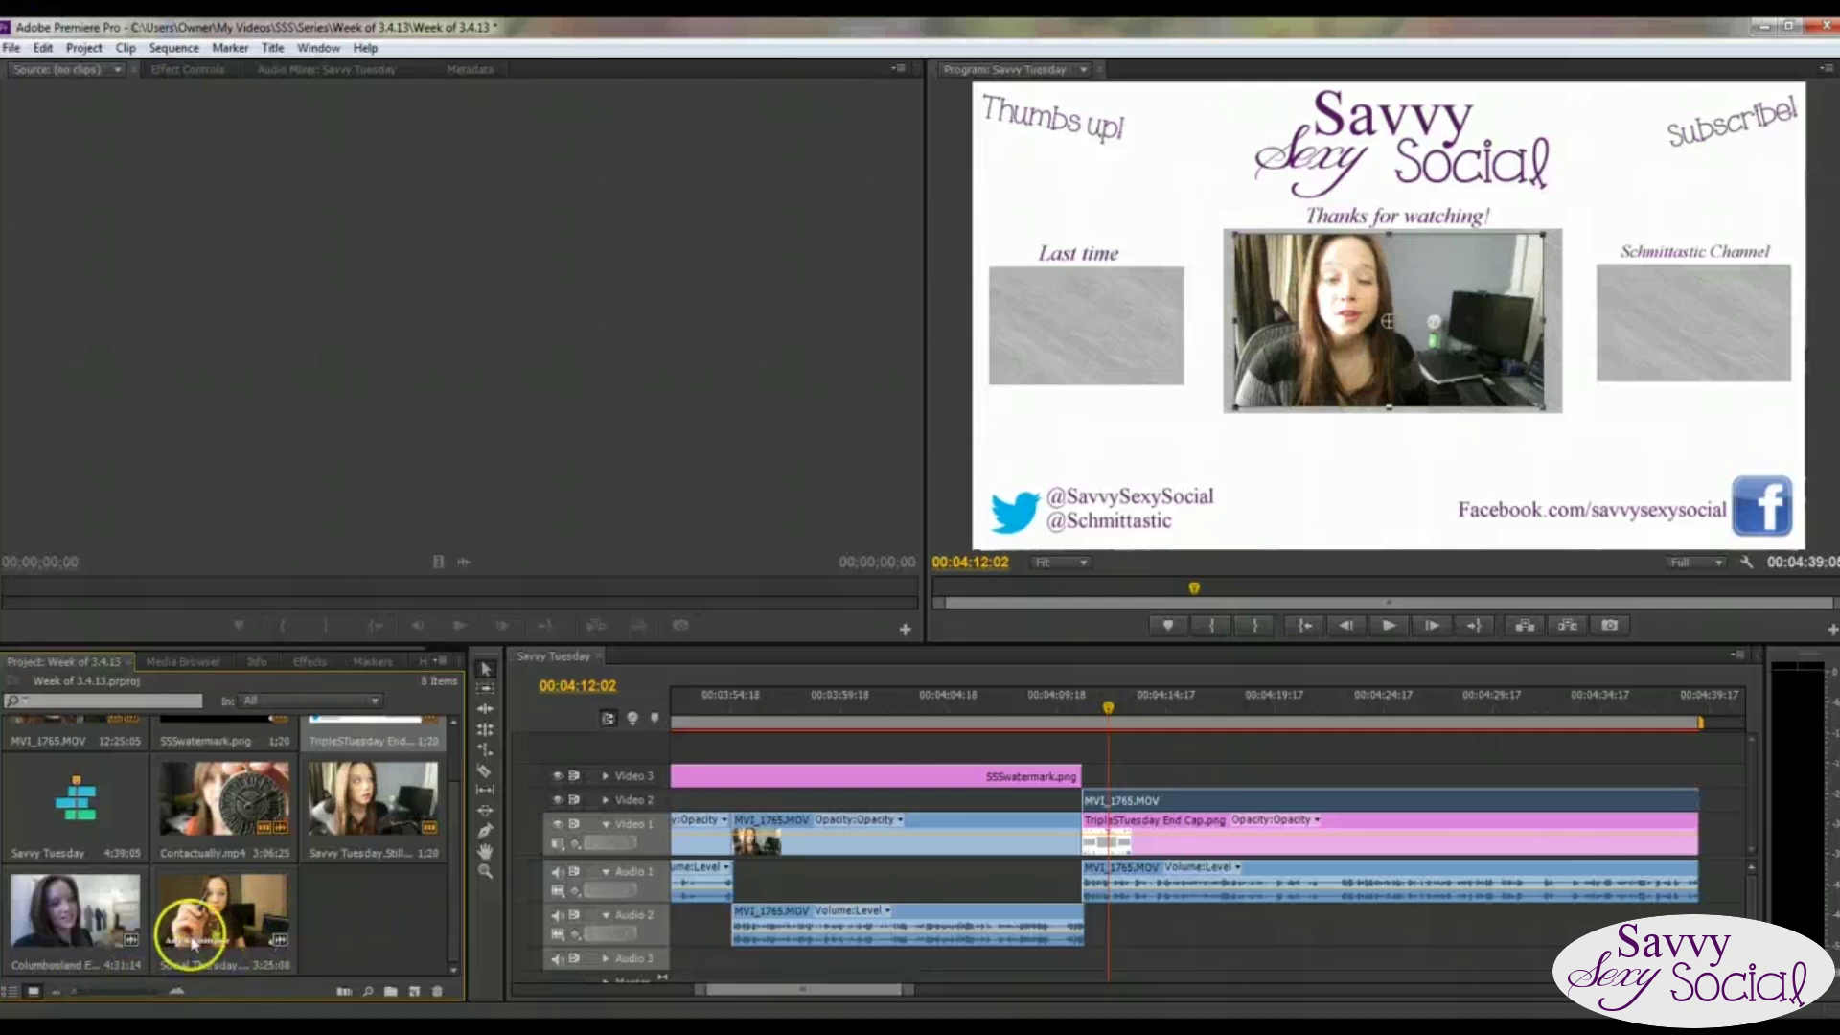
left_click_drag(196, 928, 1081, 772)
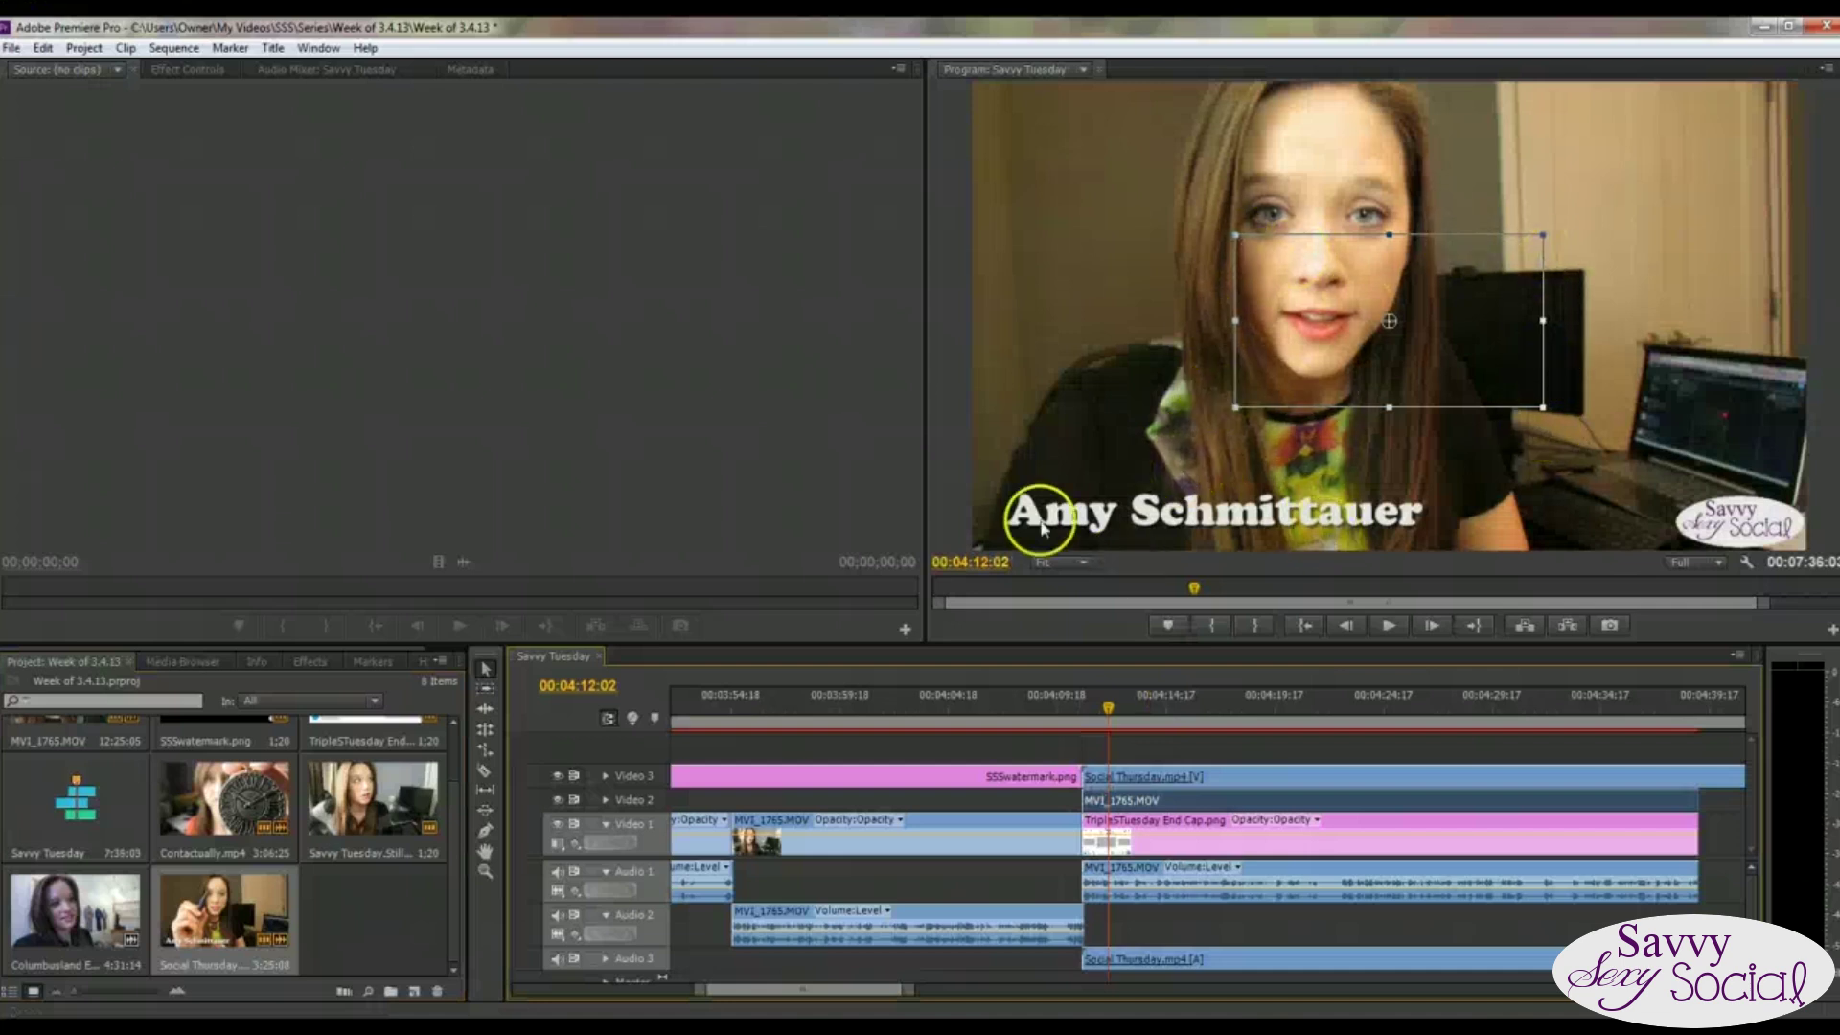
left_click(1054, 470)
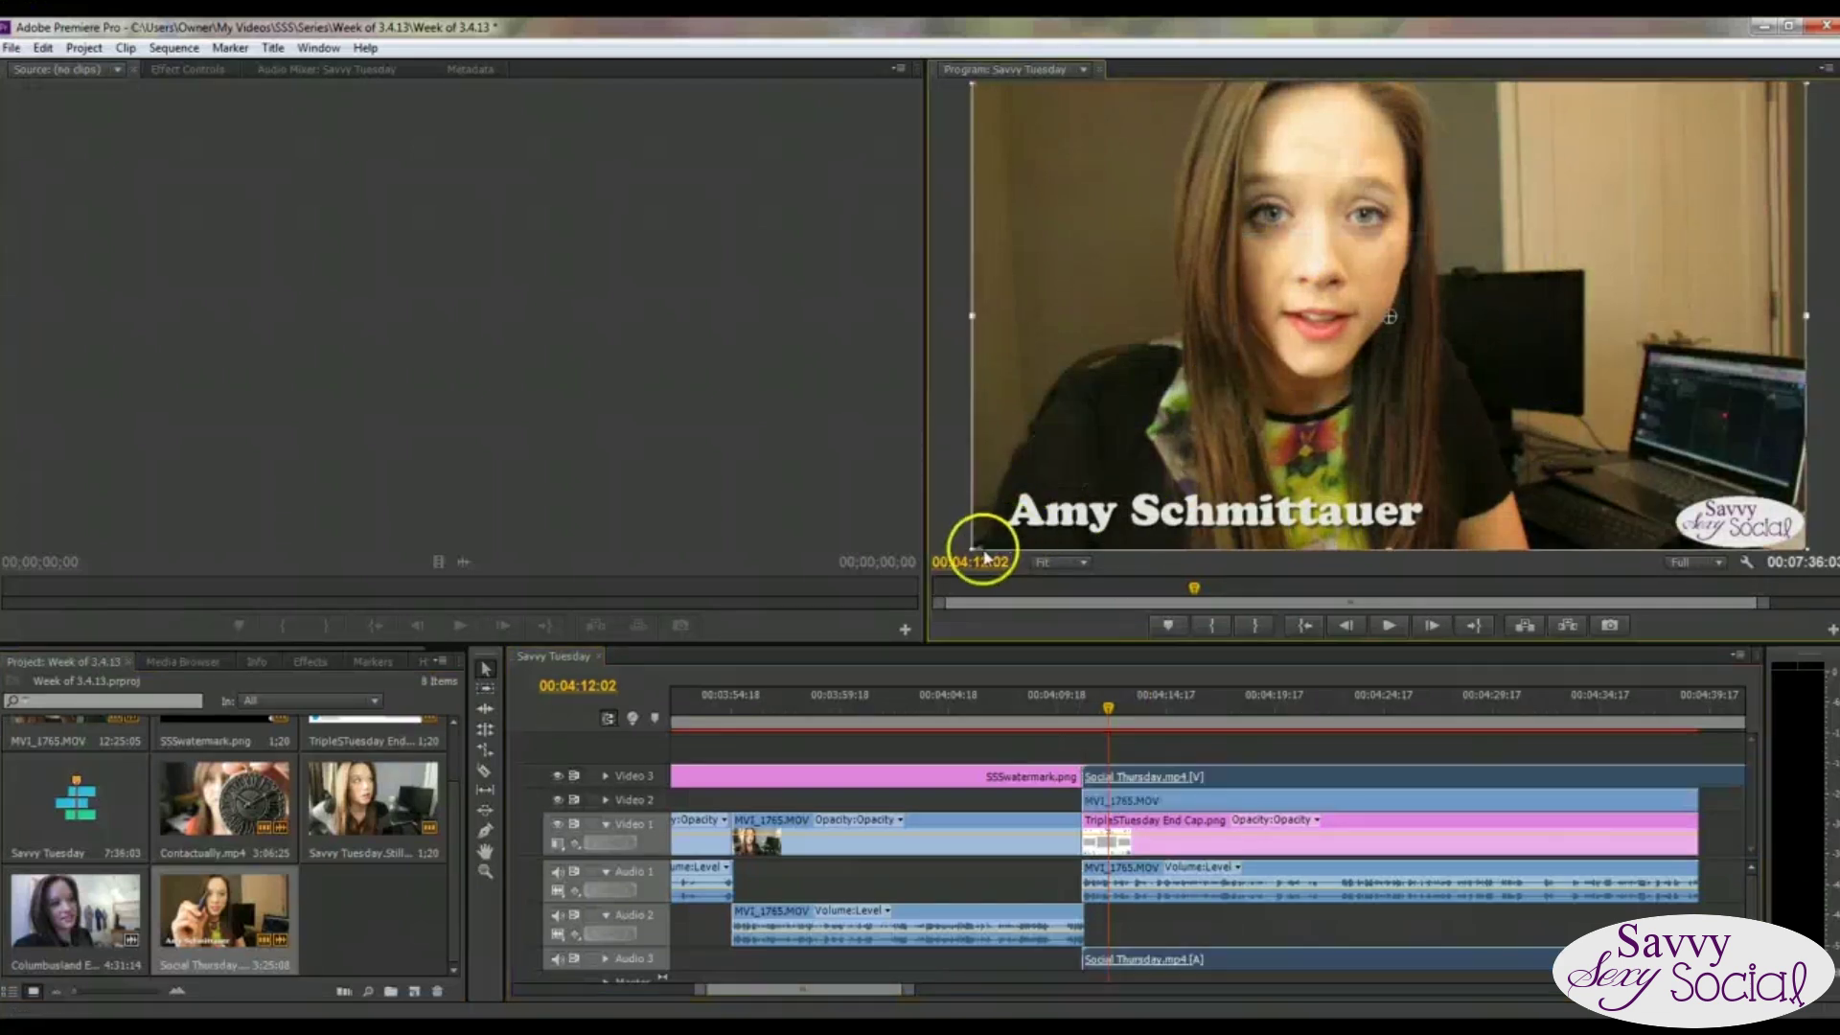
left_click_drag(973, 544, 1092, 332)
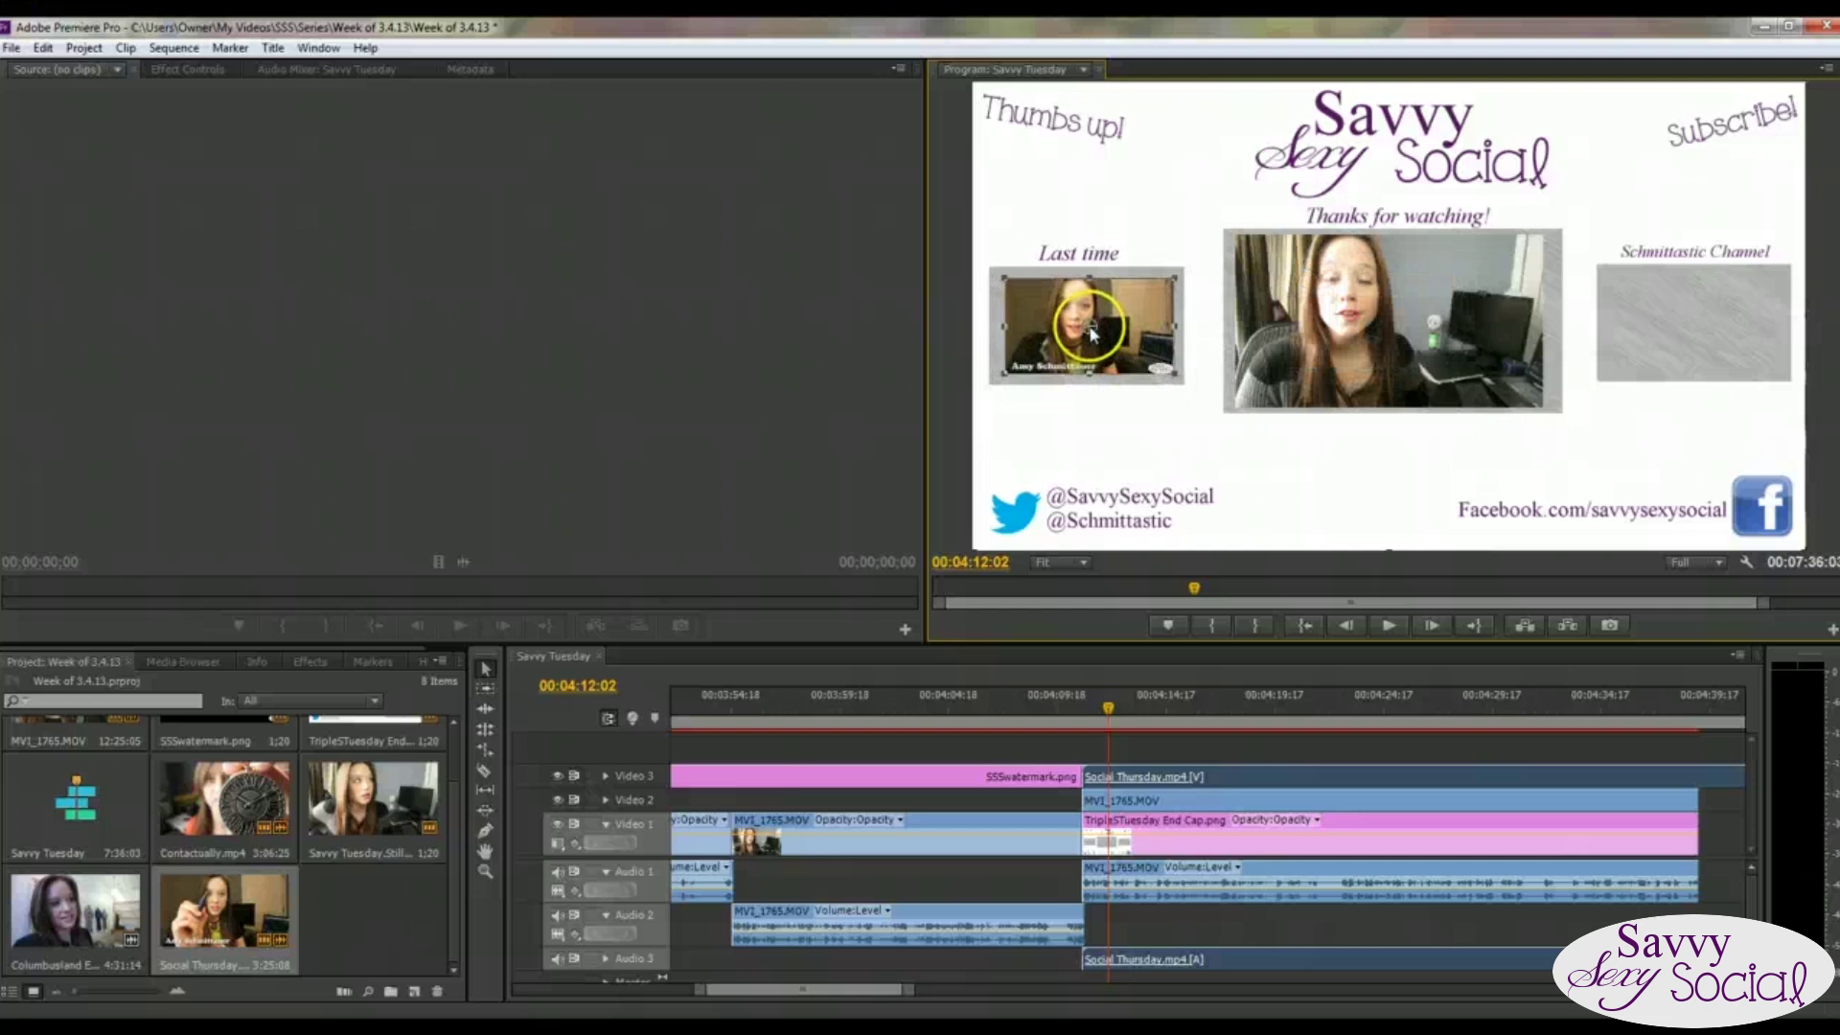
Nudge the clip into the Last time frame and trim its start to where the end card begins.
left_click_drag(1004, 367, 998, 365)
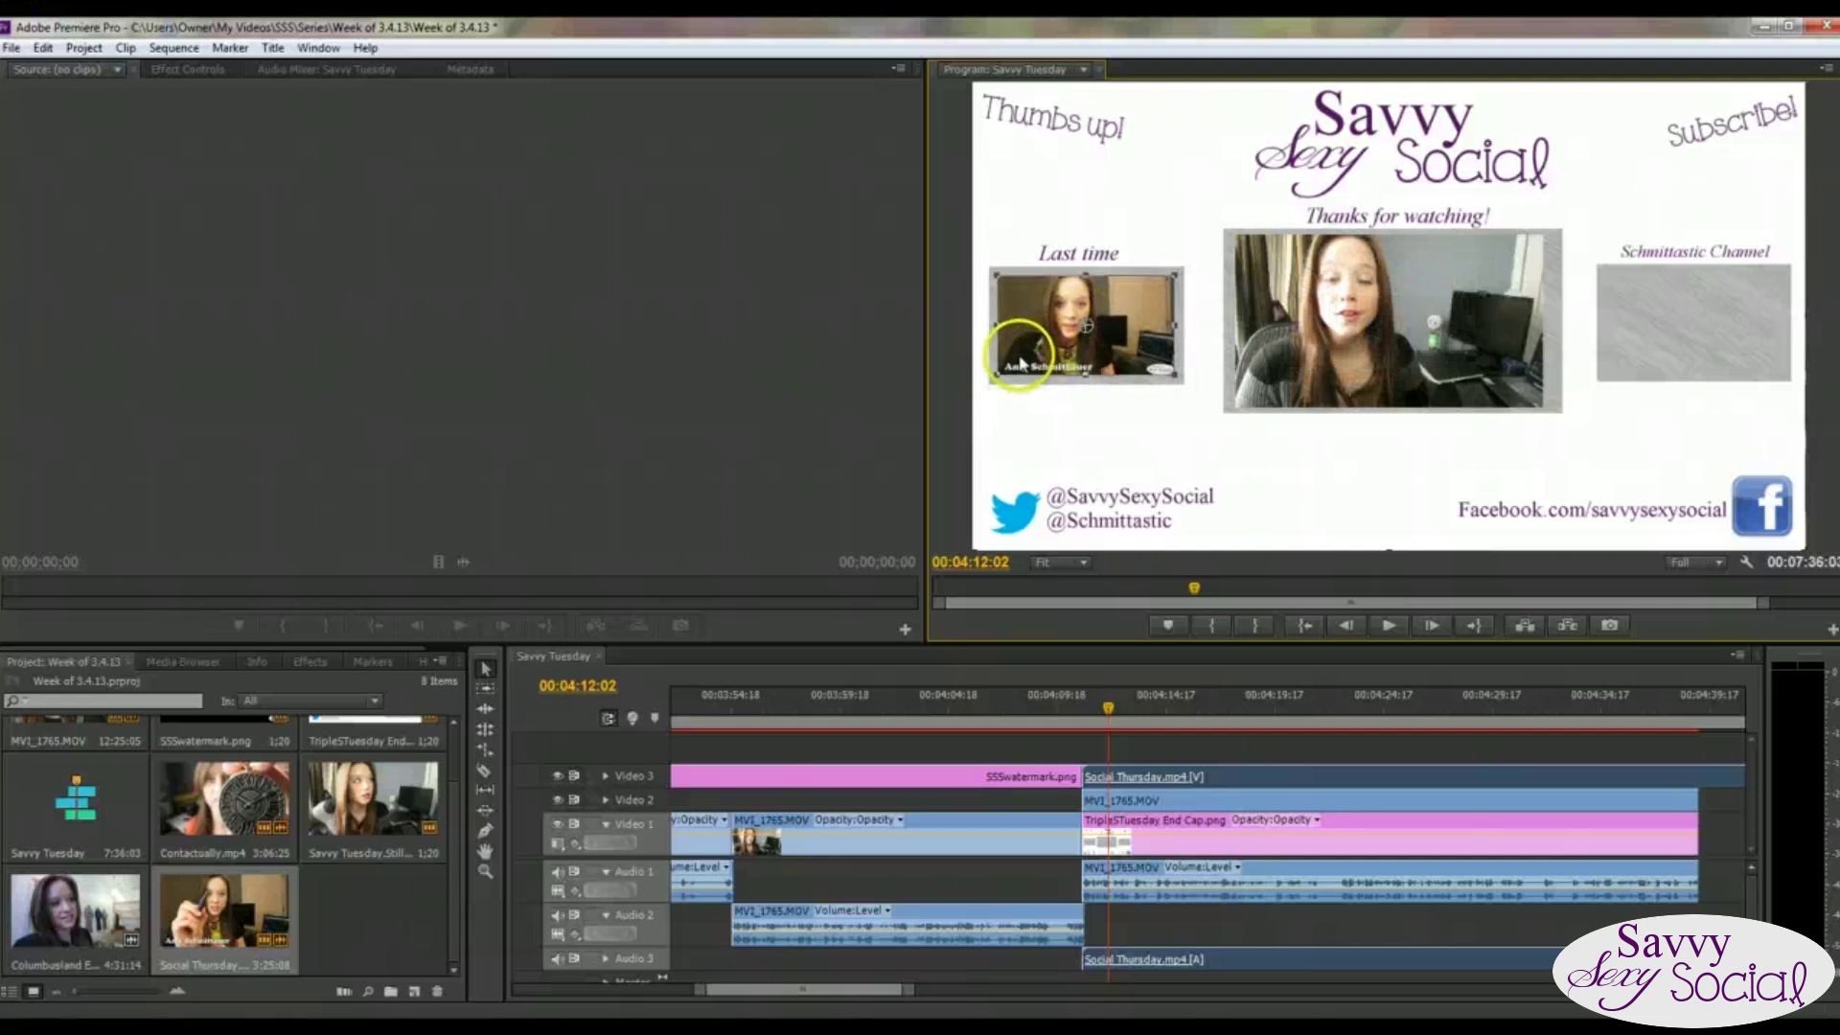
left_click_drag(1088, 774, 1118, 714)
left_click(1084, 710)
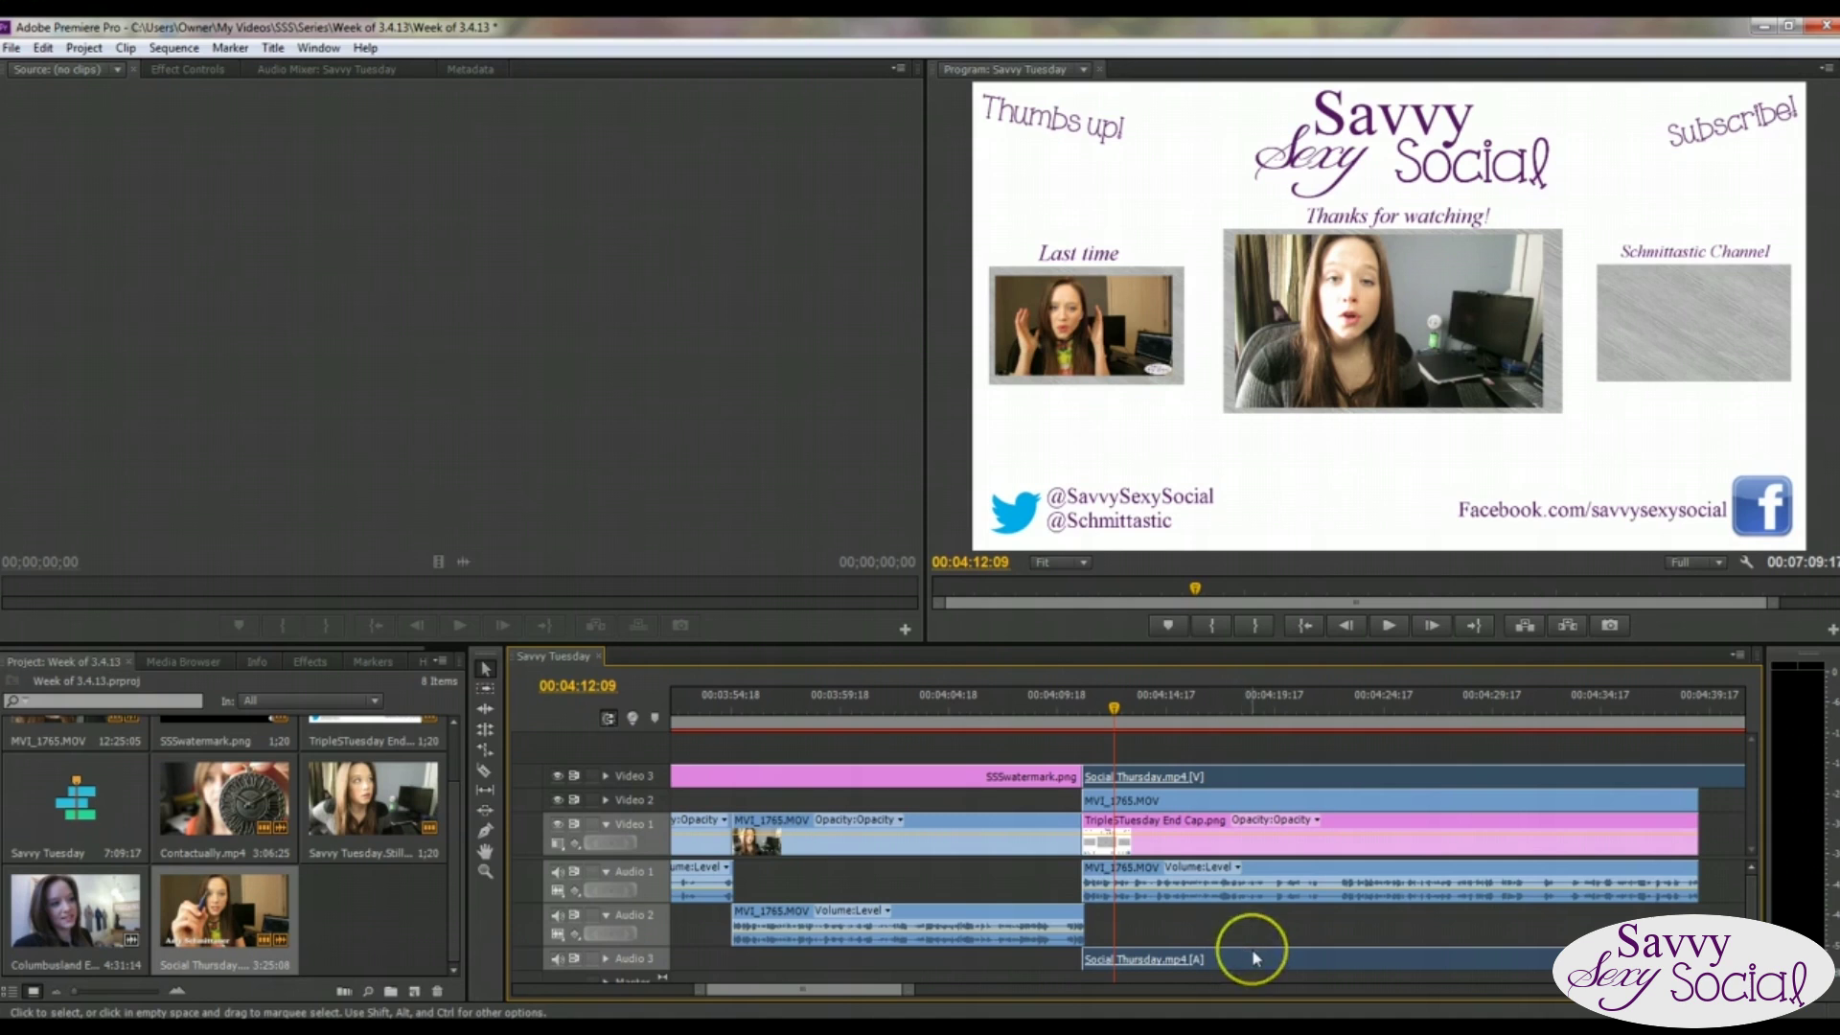
Preview the end card with the Social Thursday clip in place.
left_click(1124, 752)
key("space")
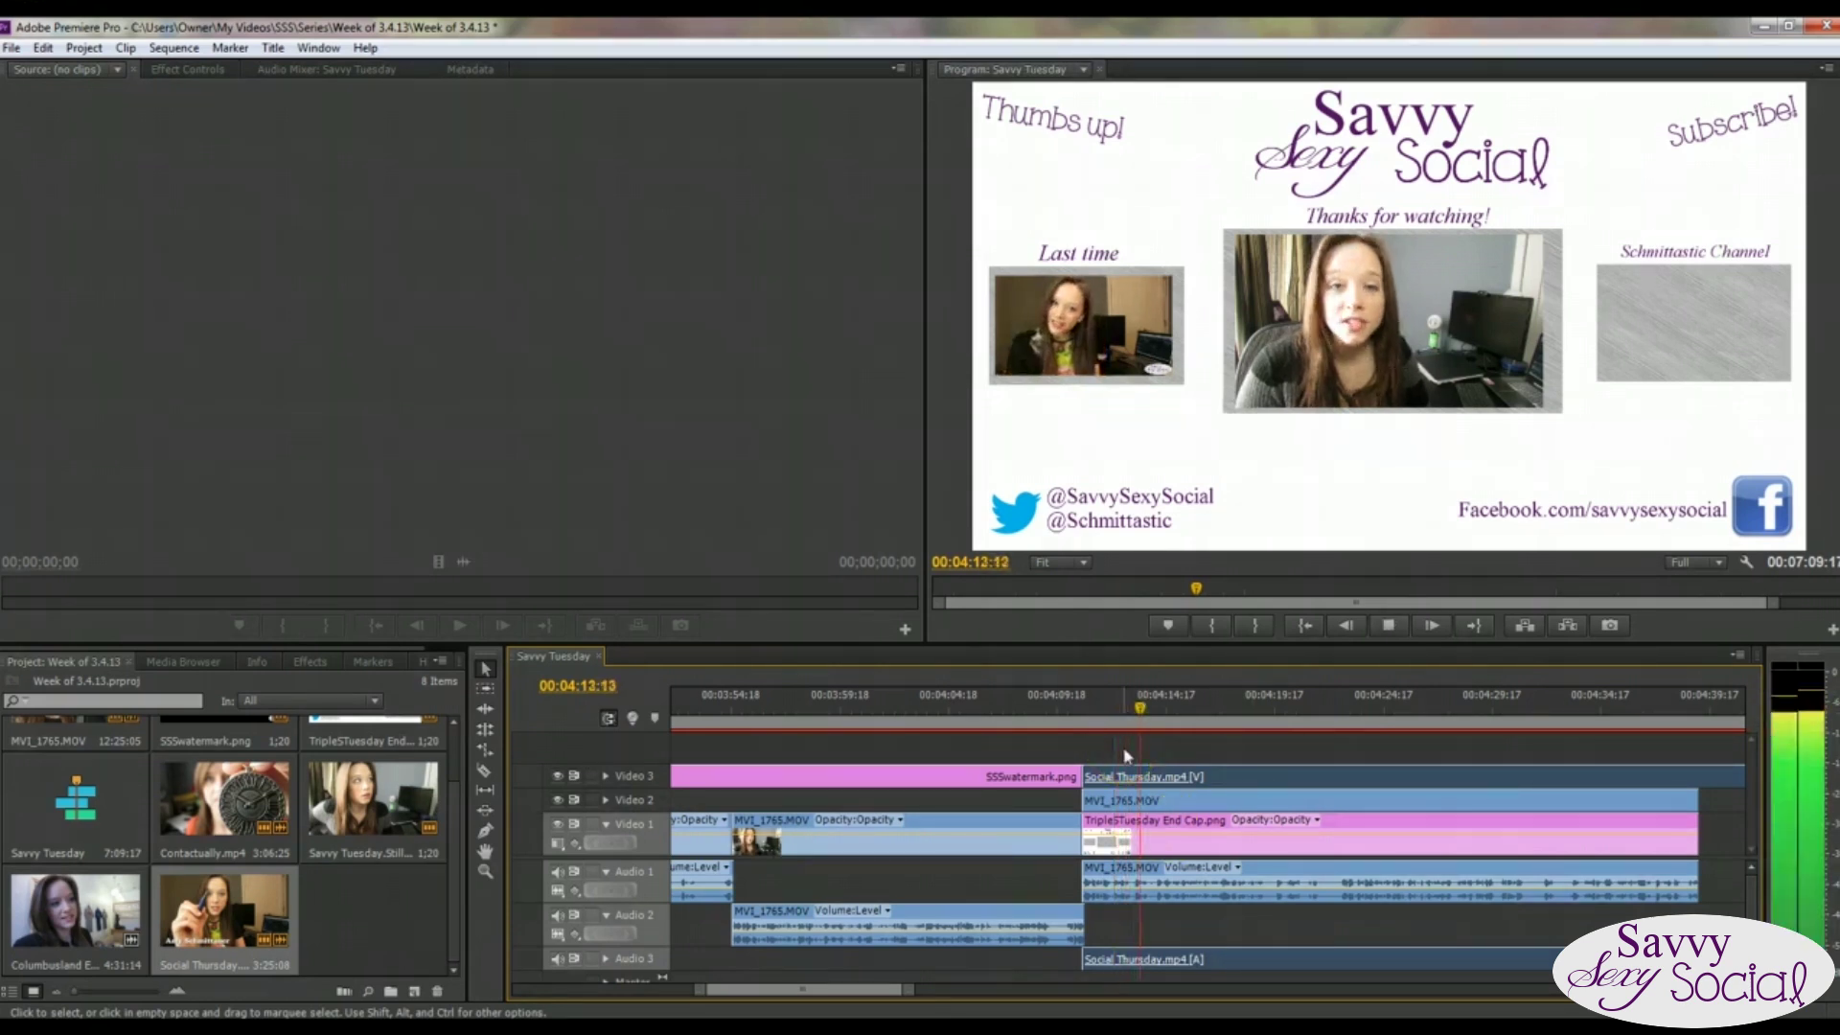
key("space")
Unlink Social Thursday.mp4 and delete its audio from Audio 3.
left_click(1310, 1011)
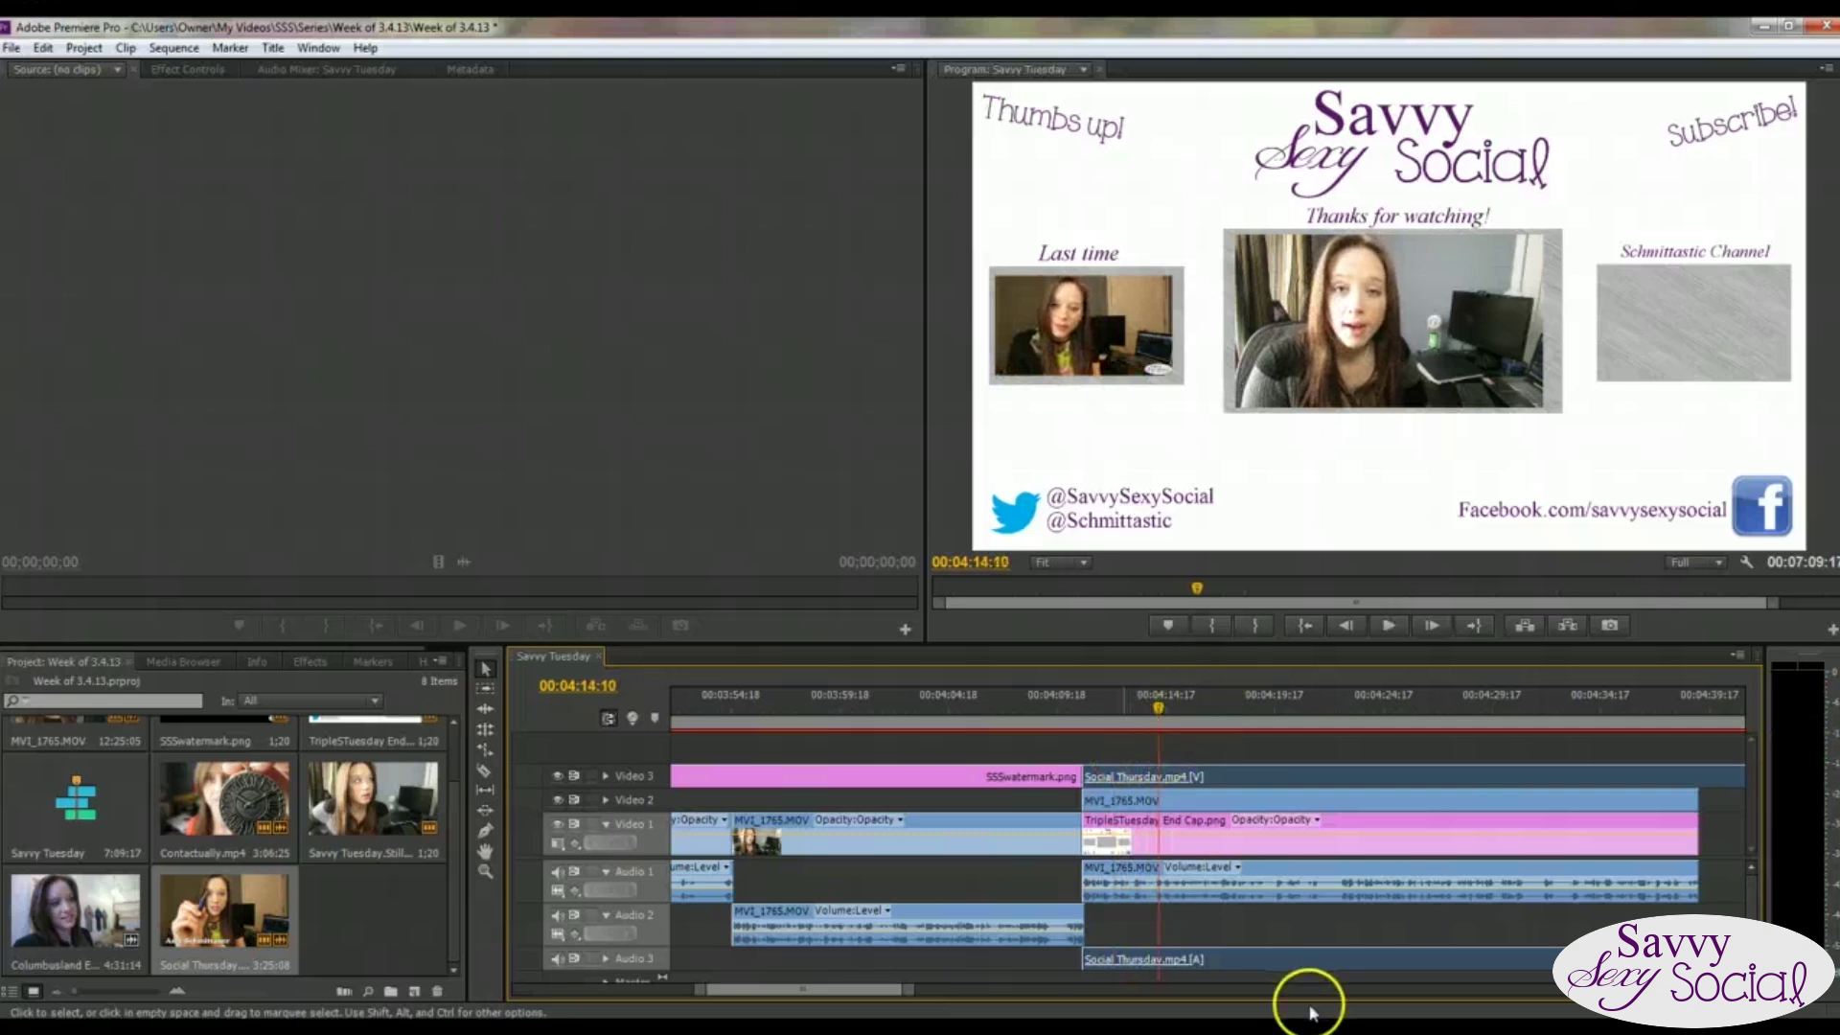
right_click(1267, 966)
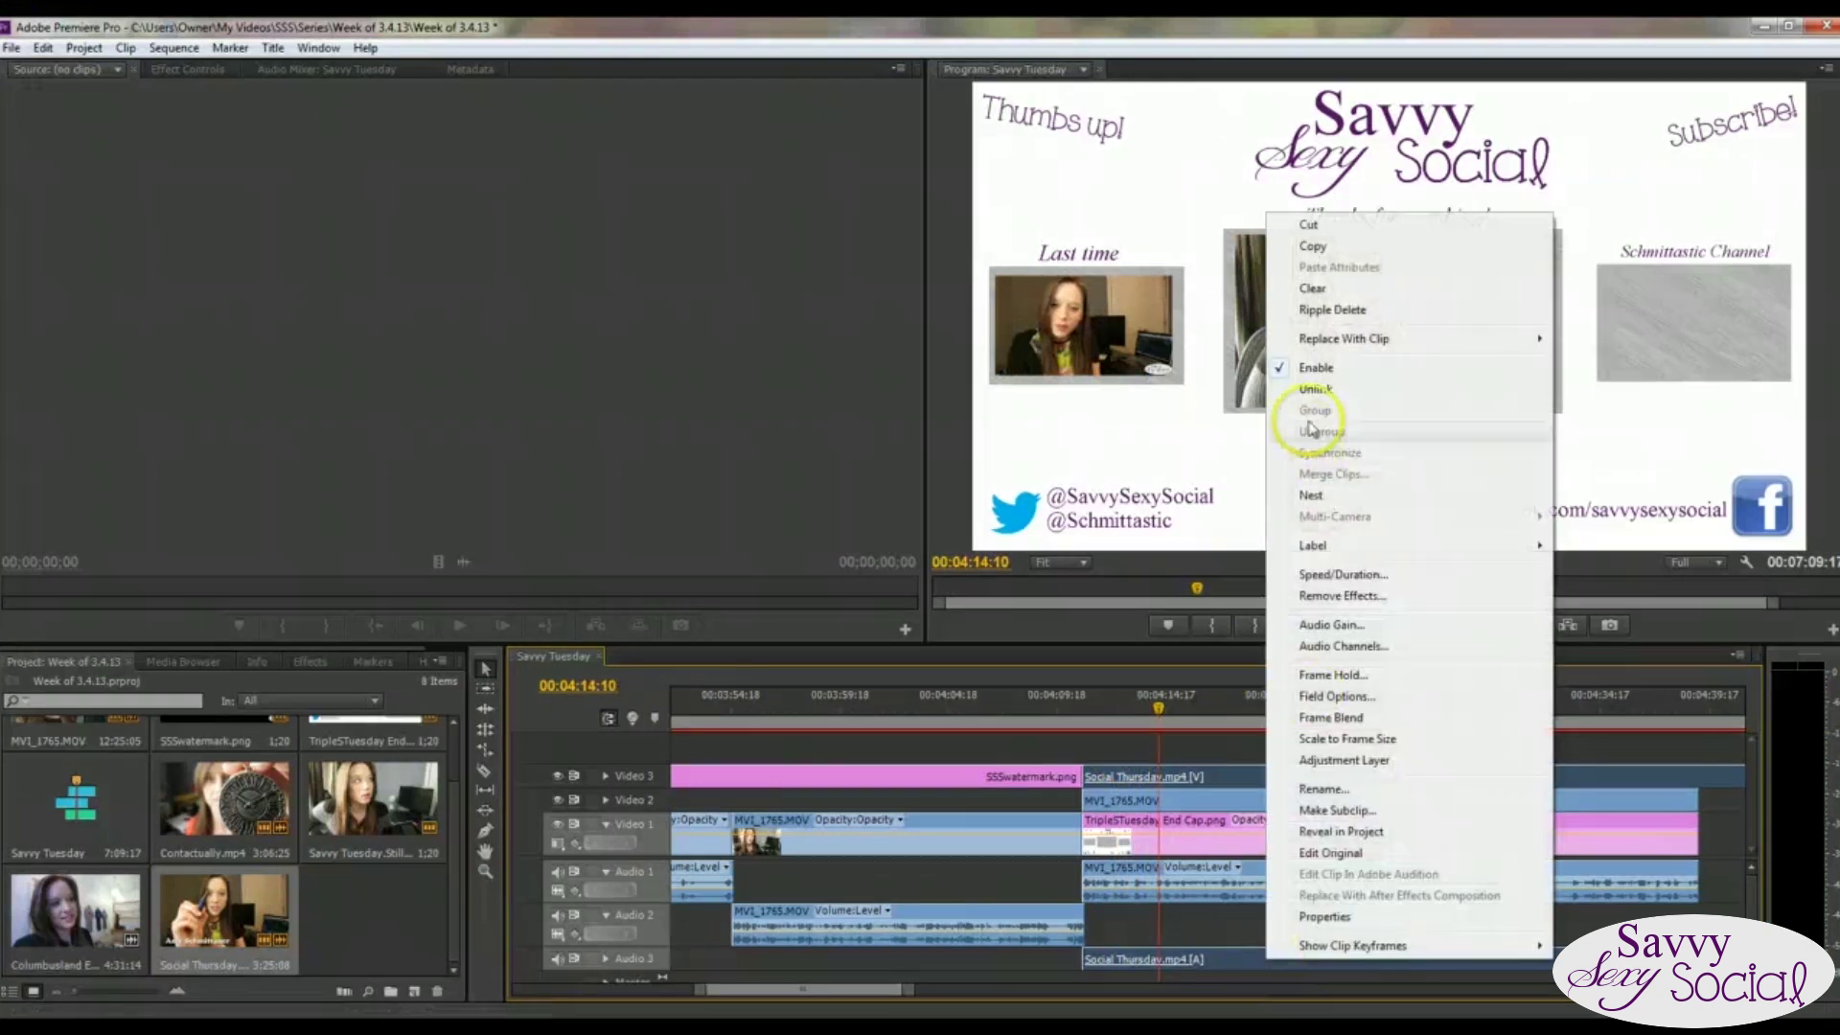
left_click(1335, 391)
left_click(1339, 969)
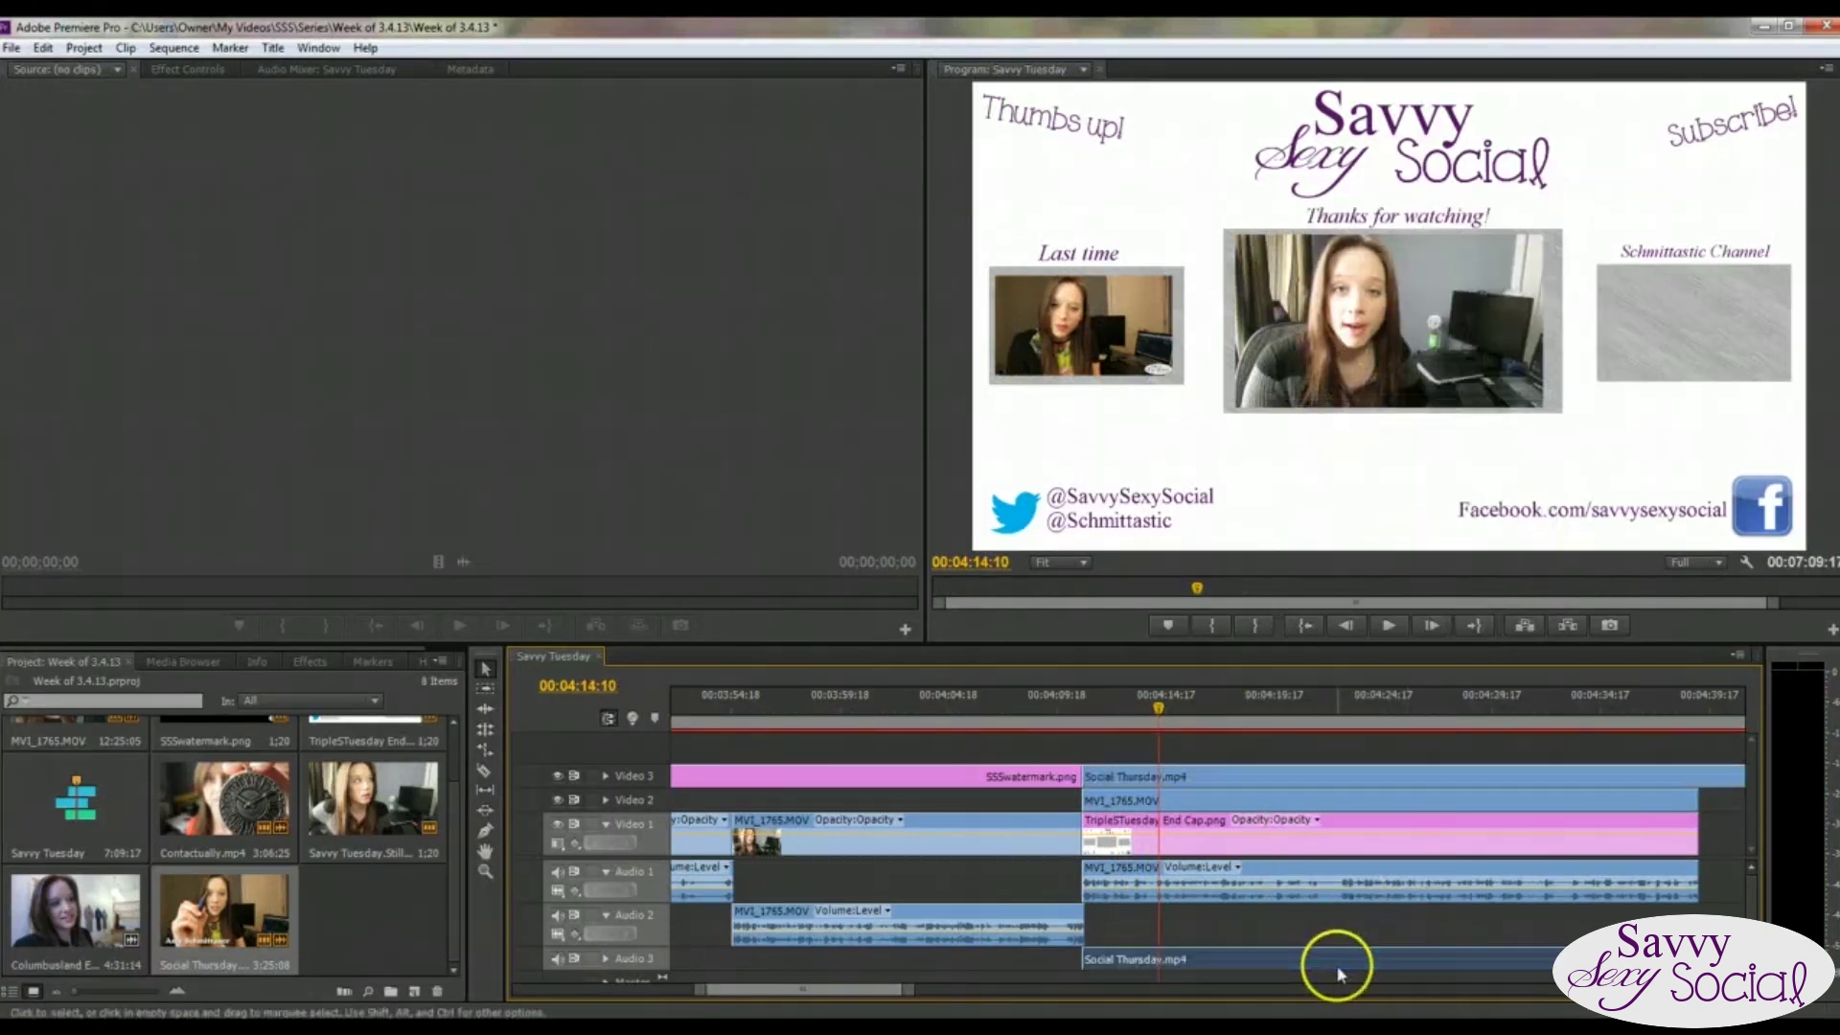
key("Delete")
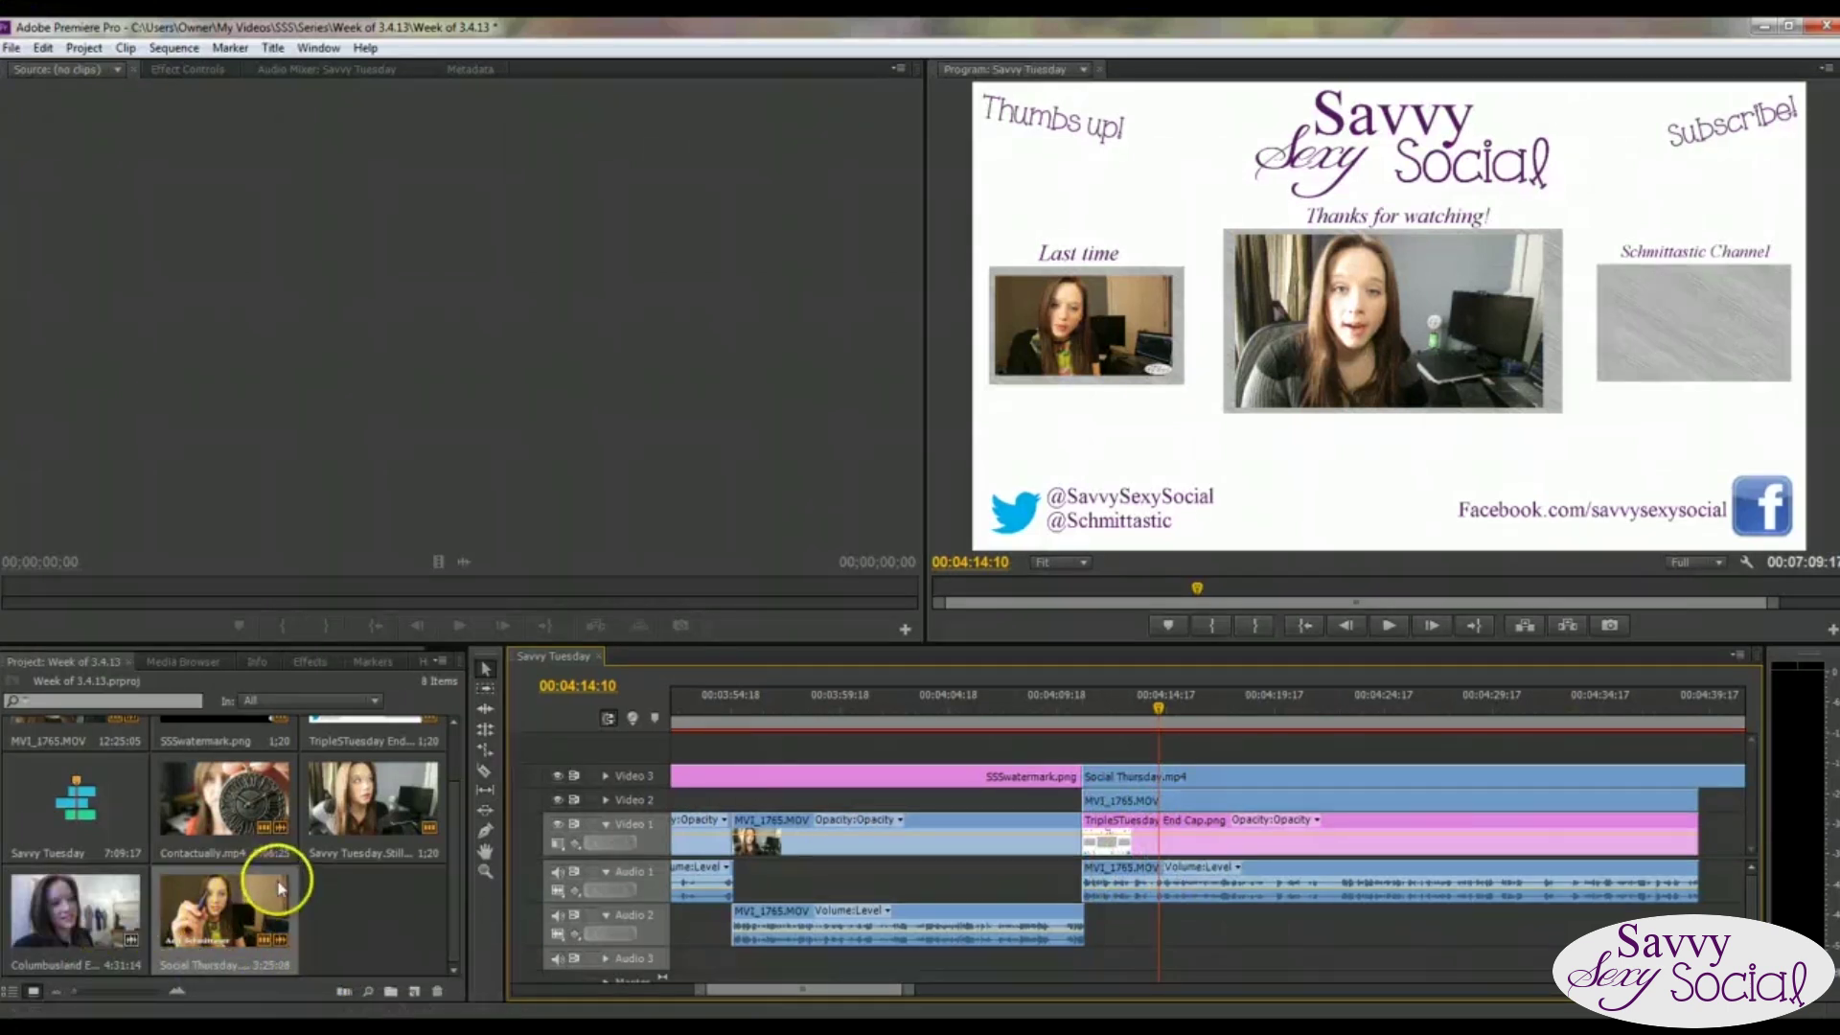
Add Columbusland Ep. 3 BTS.mp4 on a new Video 4 track, trim it to start with the end card, and unlink its audio.
left_click_drag(77, 911, 1081, 753)
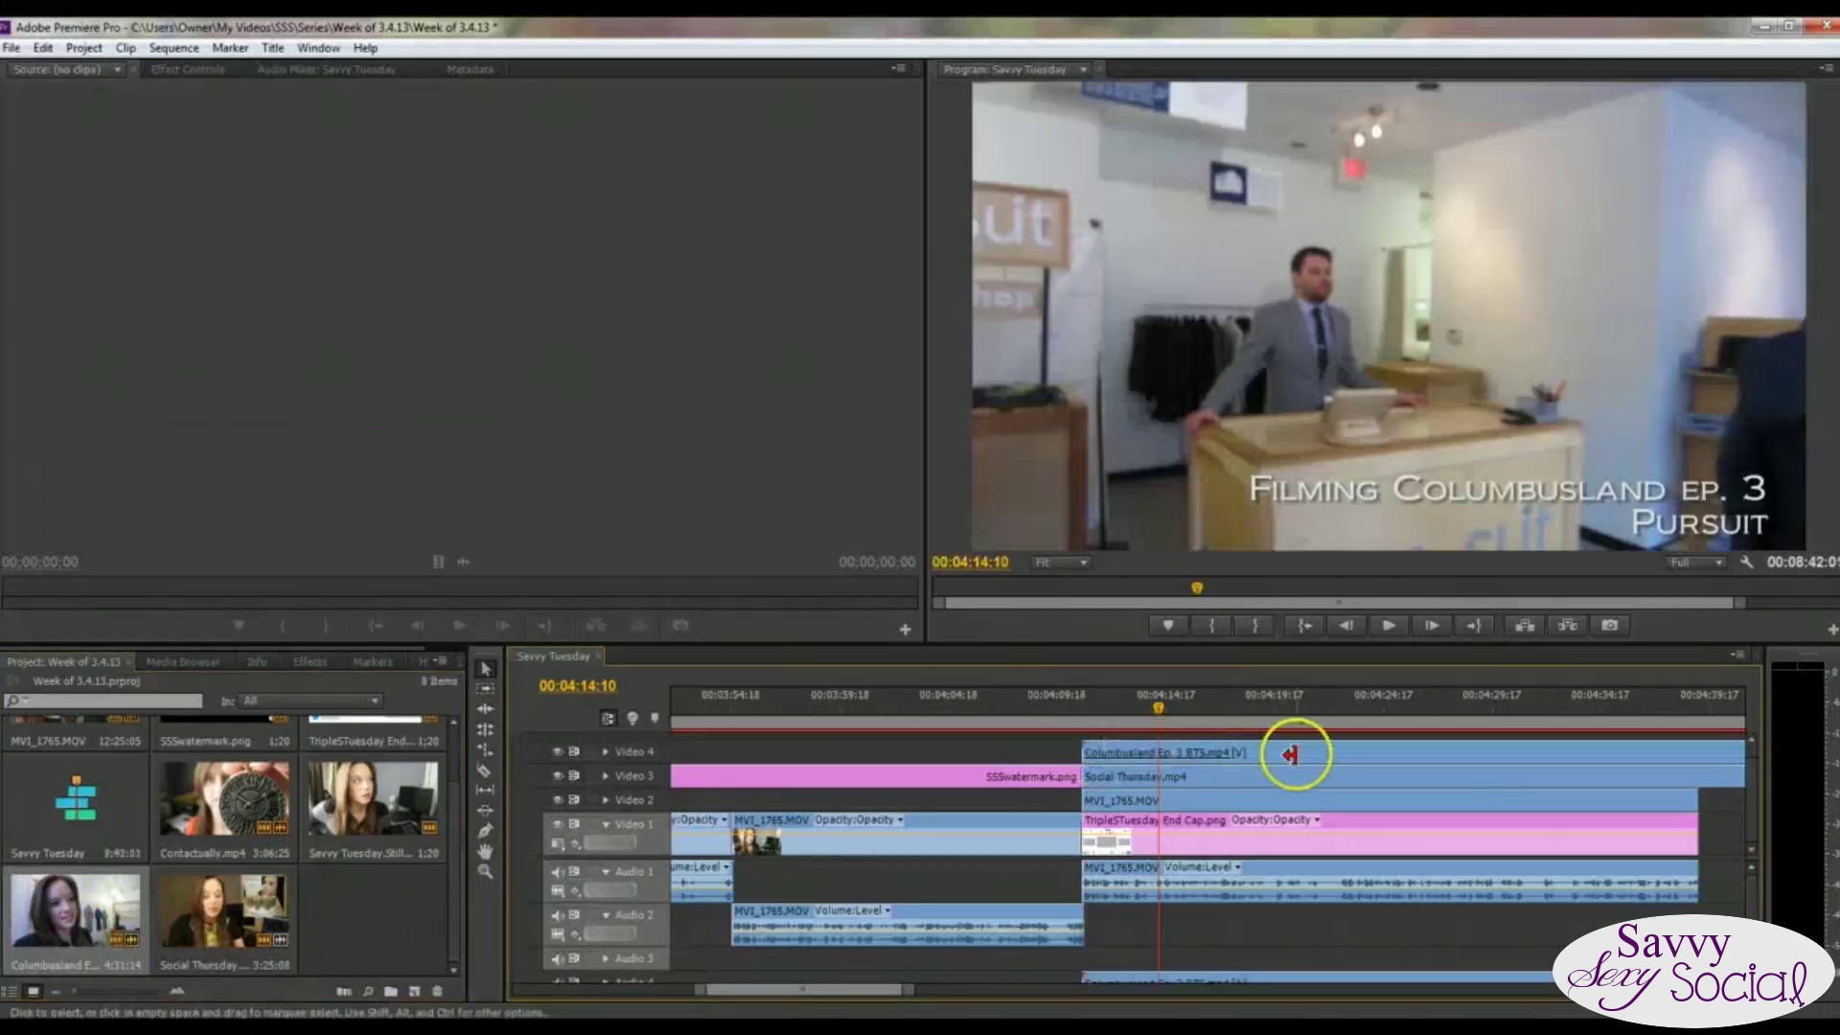
left_click_drag(1084, 743, 1158, 751)
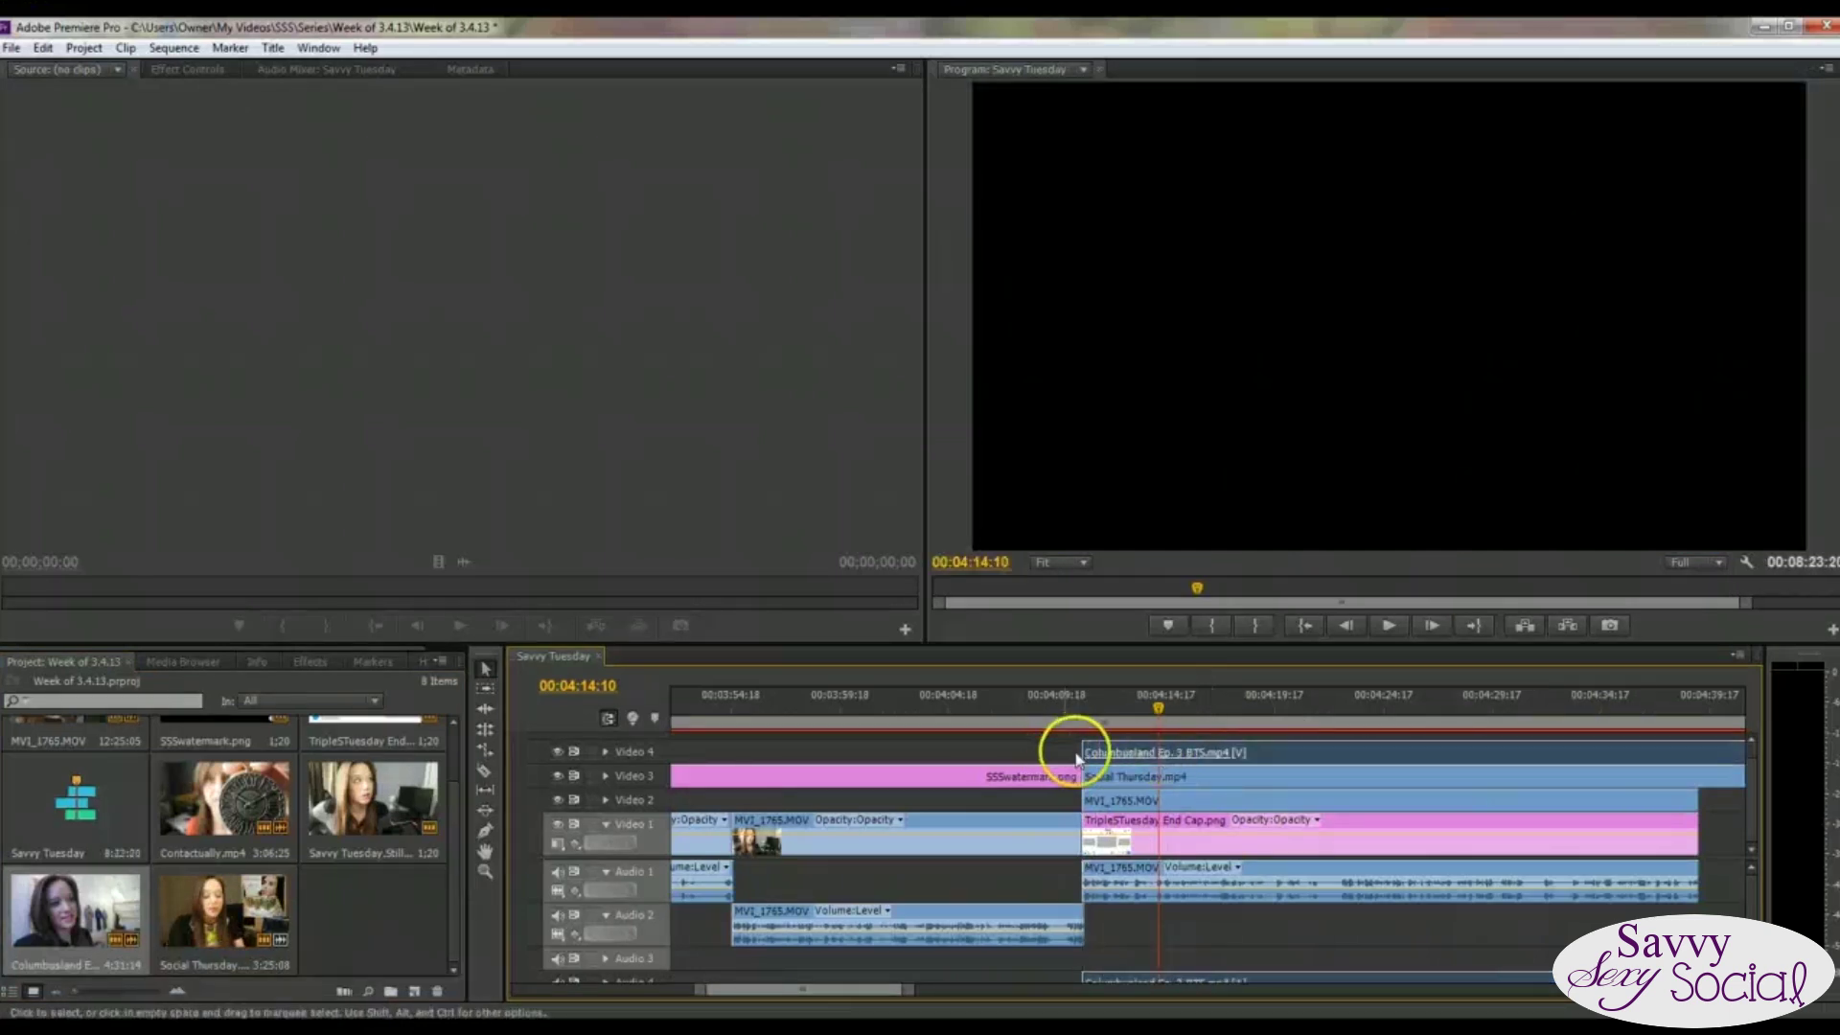
left_click_drag(1147, 927, 1150, 930)
right_click(1266, 979)
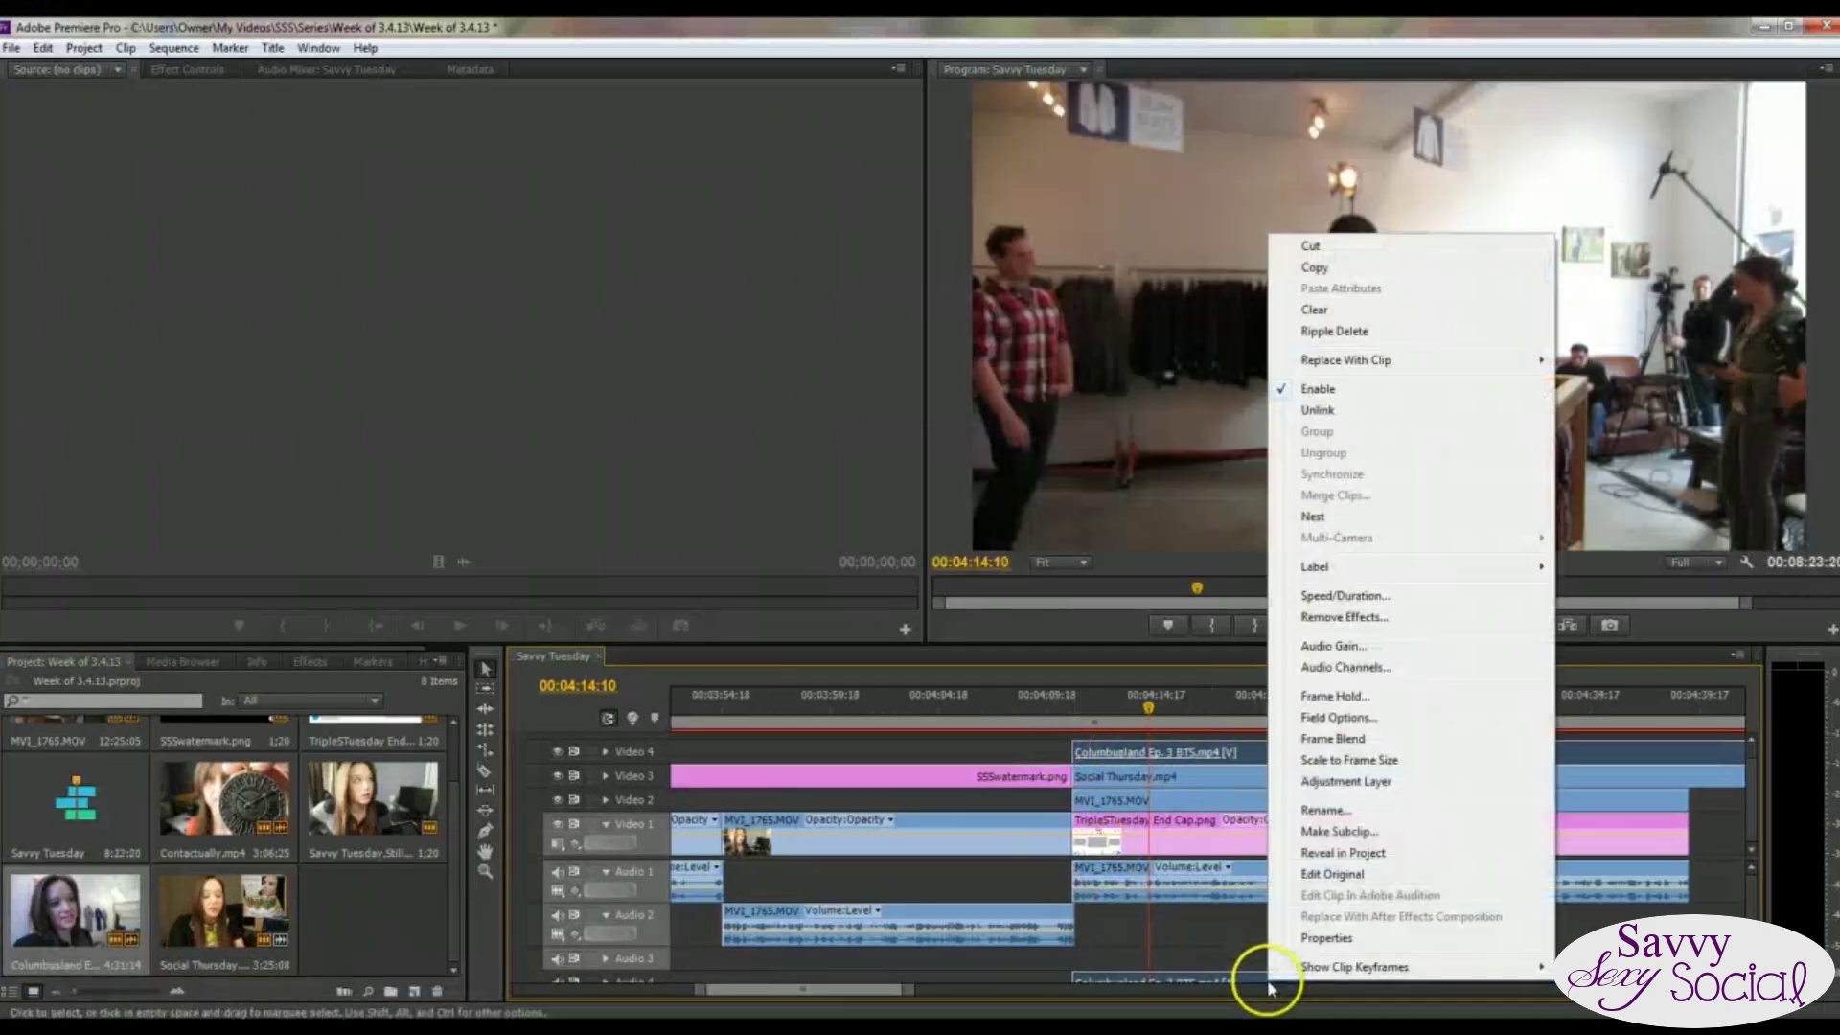
left_click(1344, 414)
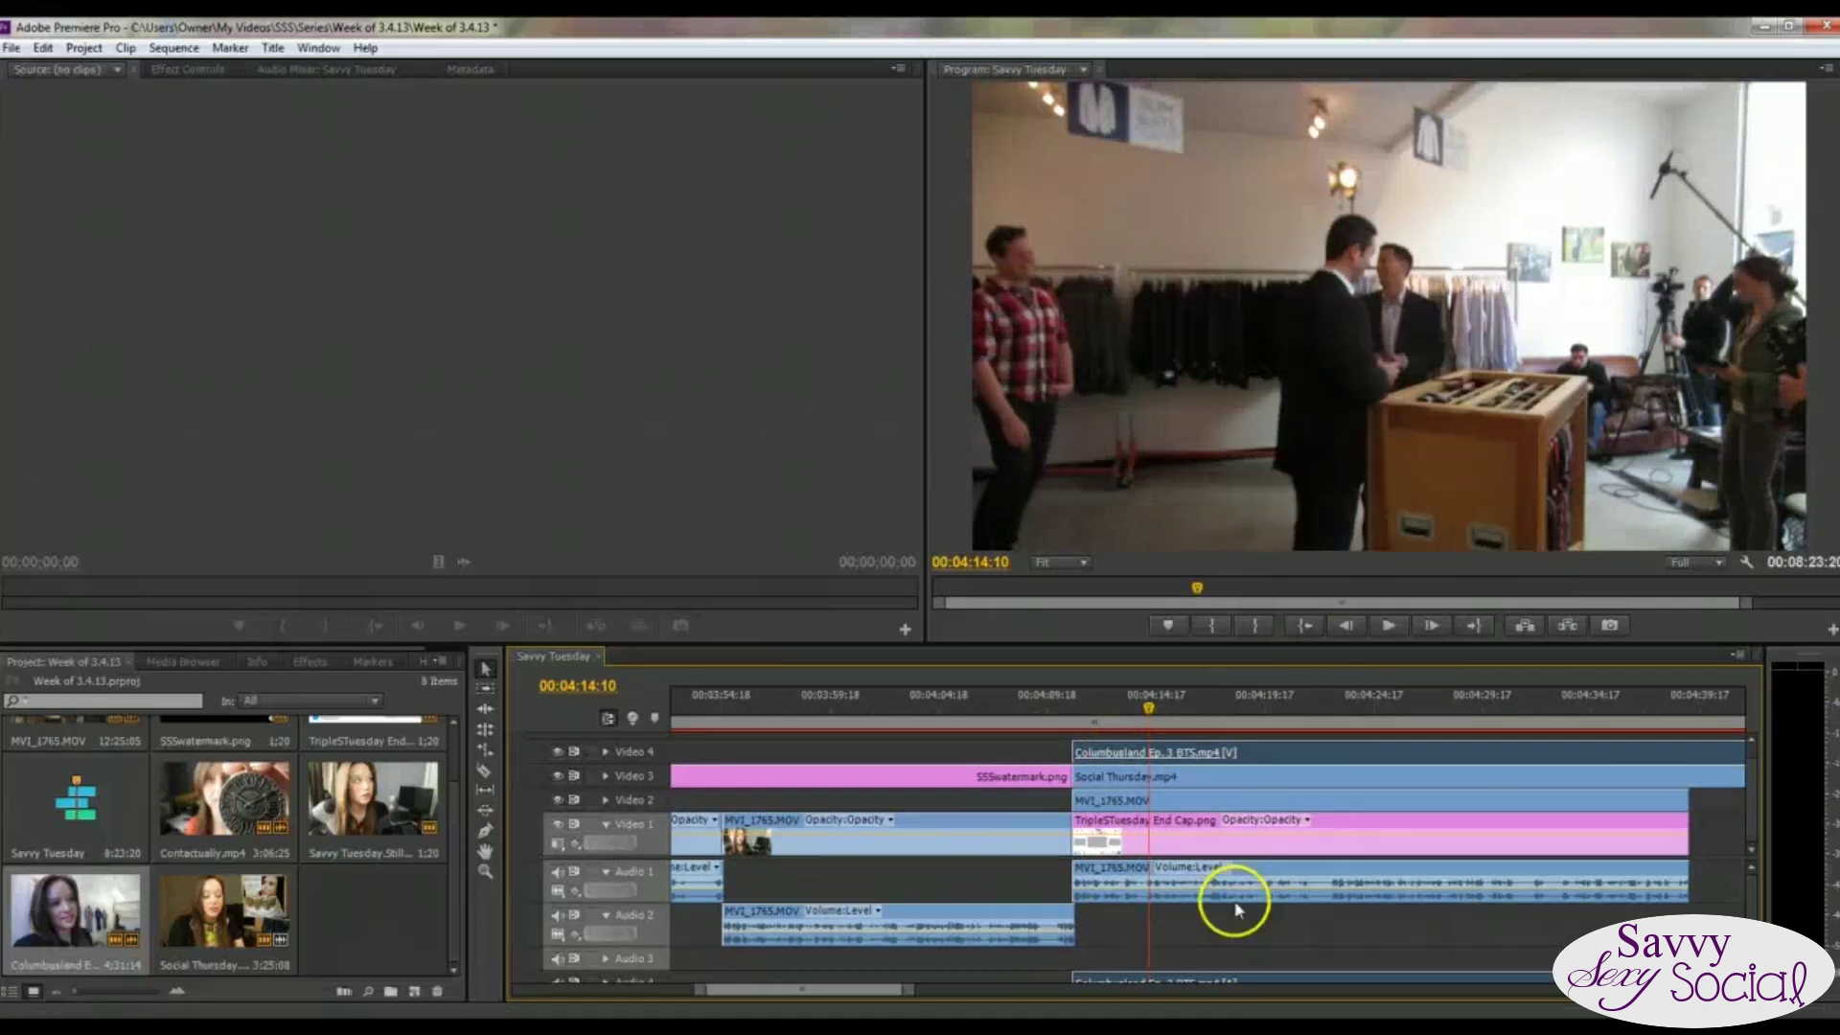
left_click(1233, 978)
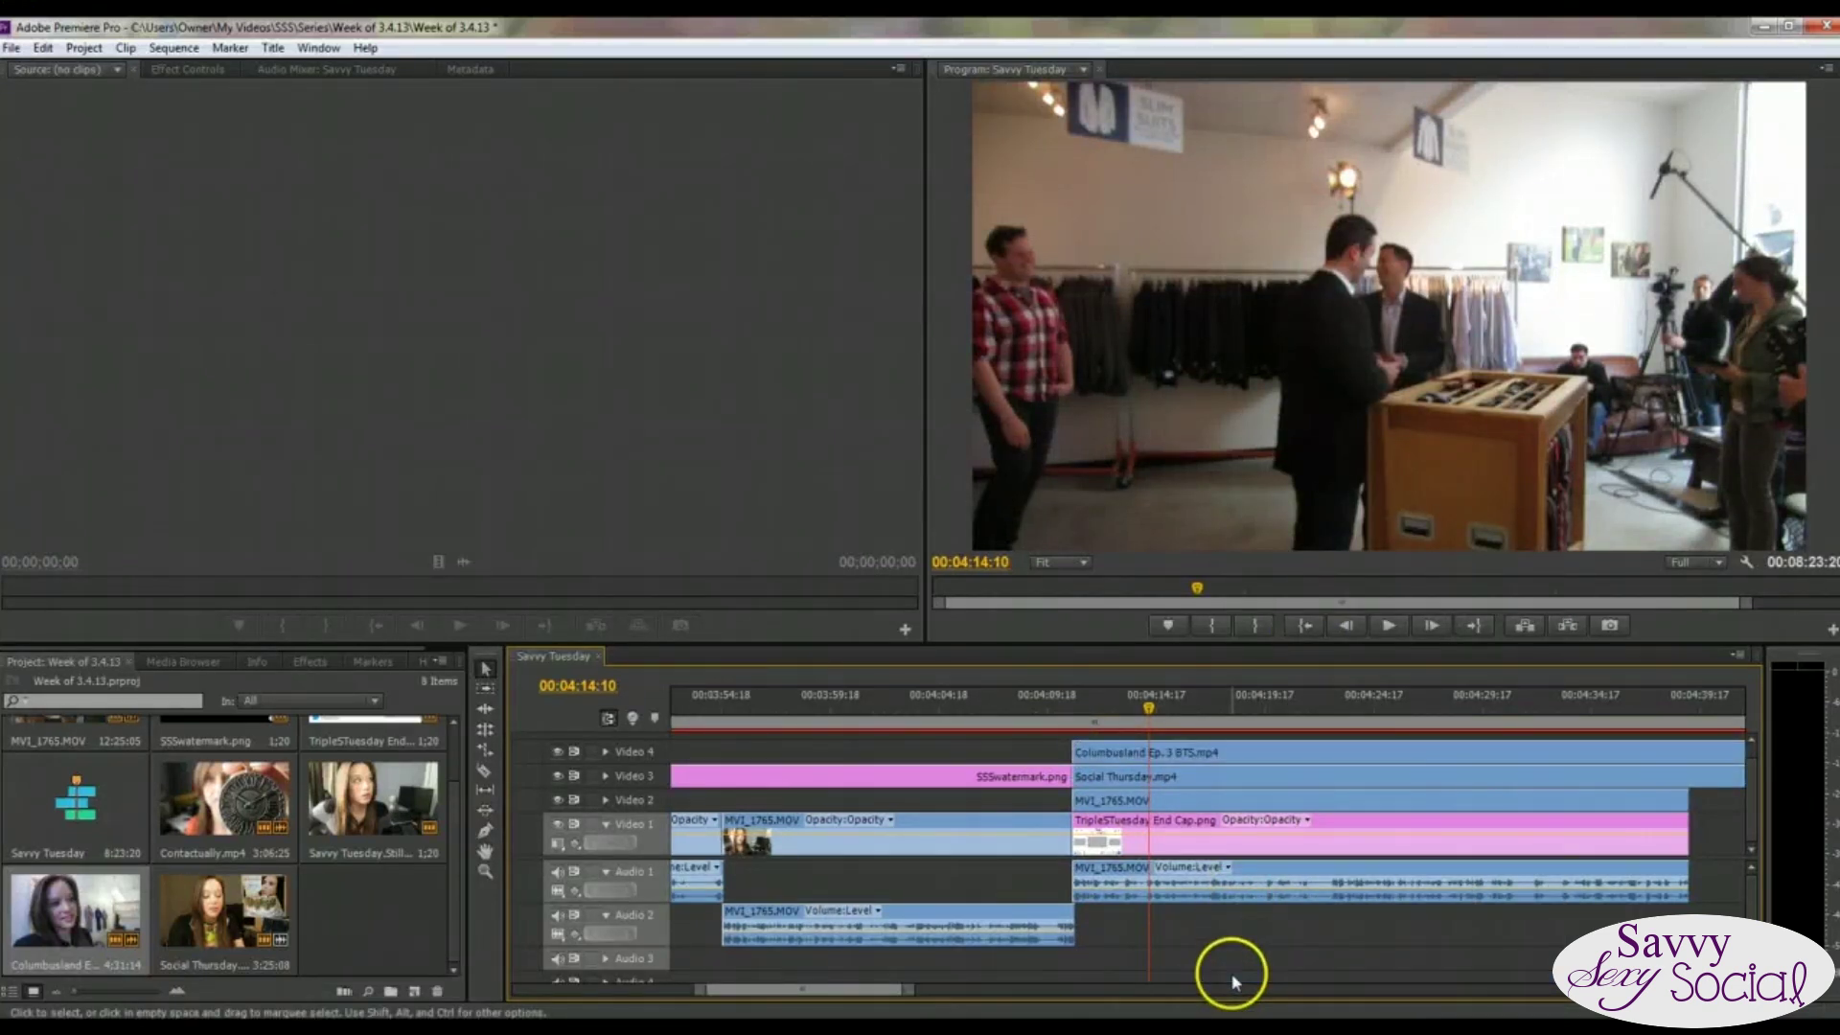
Shrink the Columbusland picture and move it into the Schmittastic Channel frame.
left_click(1147, 366)
left_click_drag(968, 546, 1158, 352)
left_click_drag(1409, 336, 1639, 353)
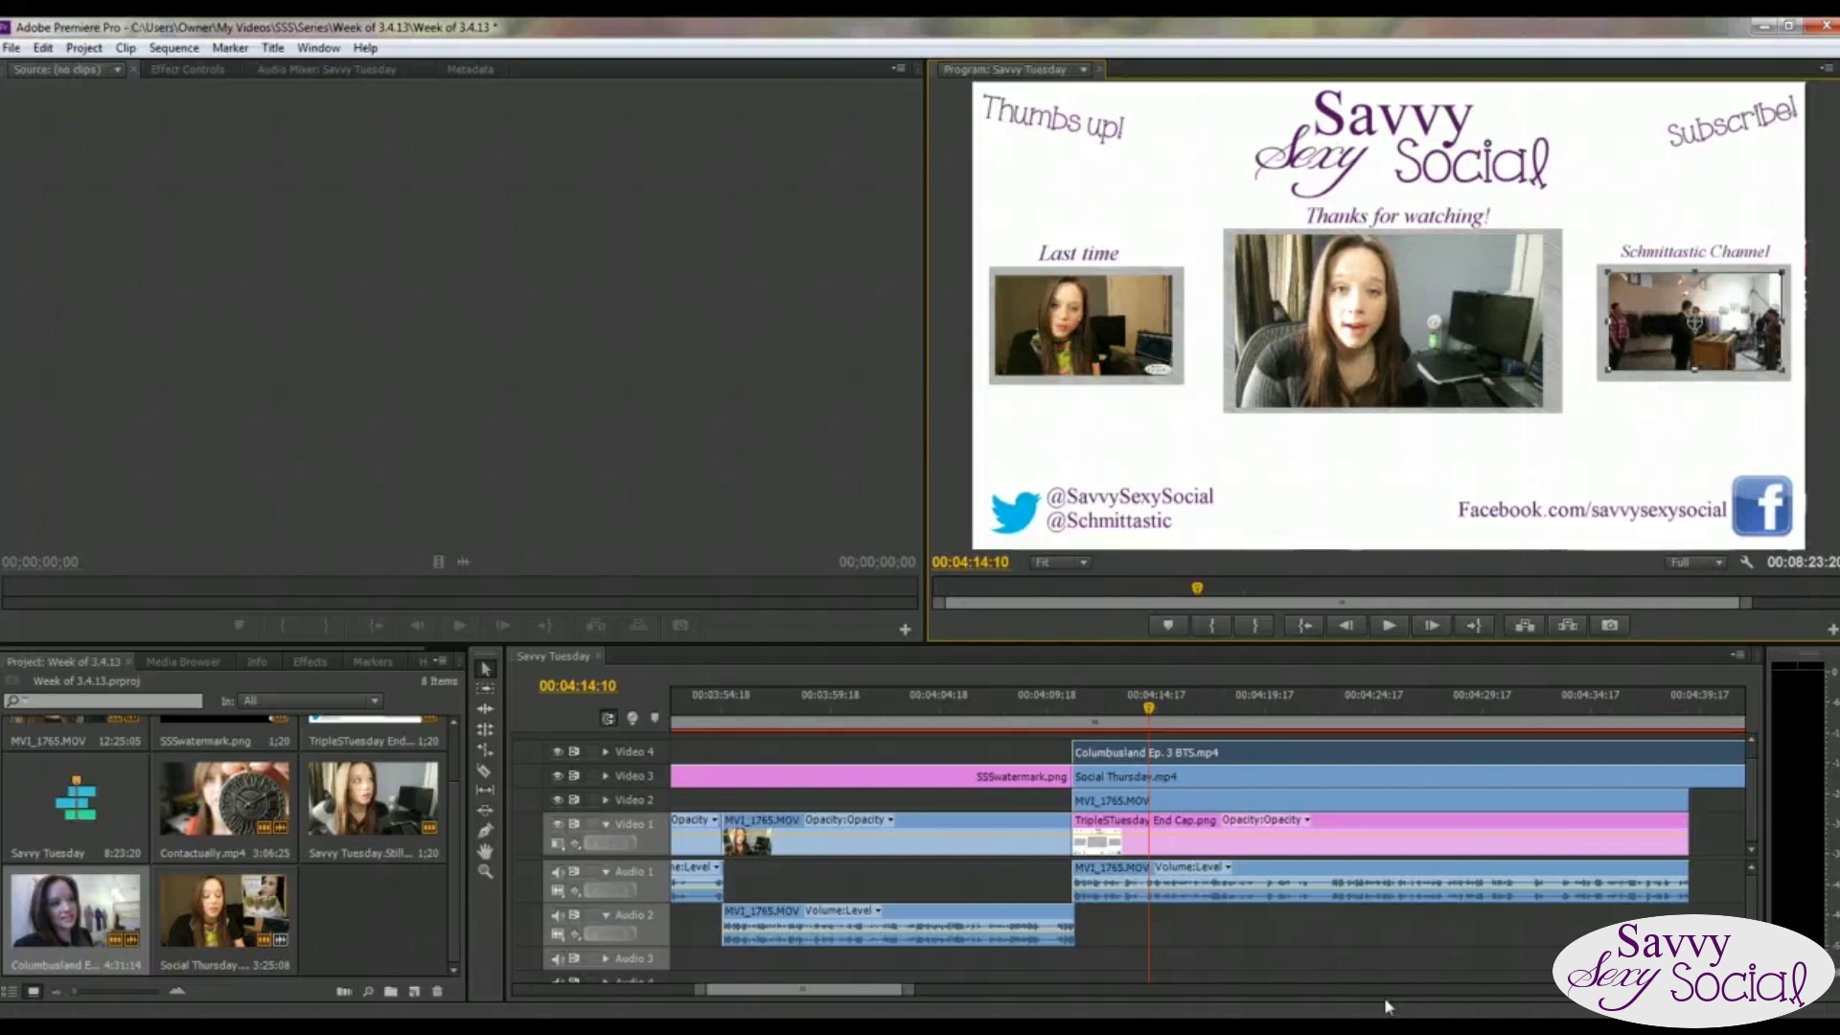
Razor the Columbusland and Social Thursday clips where the end card ends.
left_click(1642, 718)
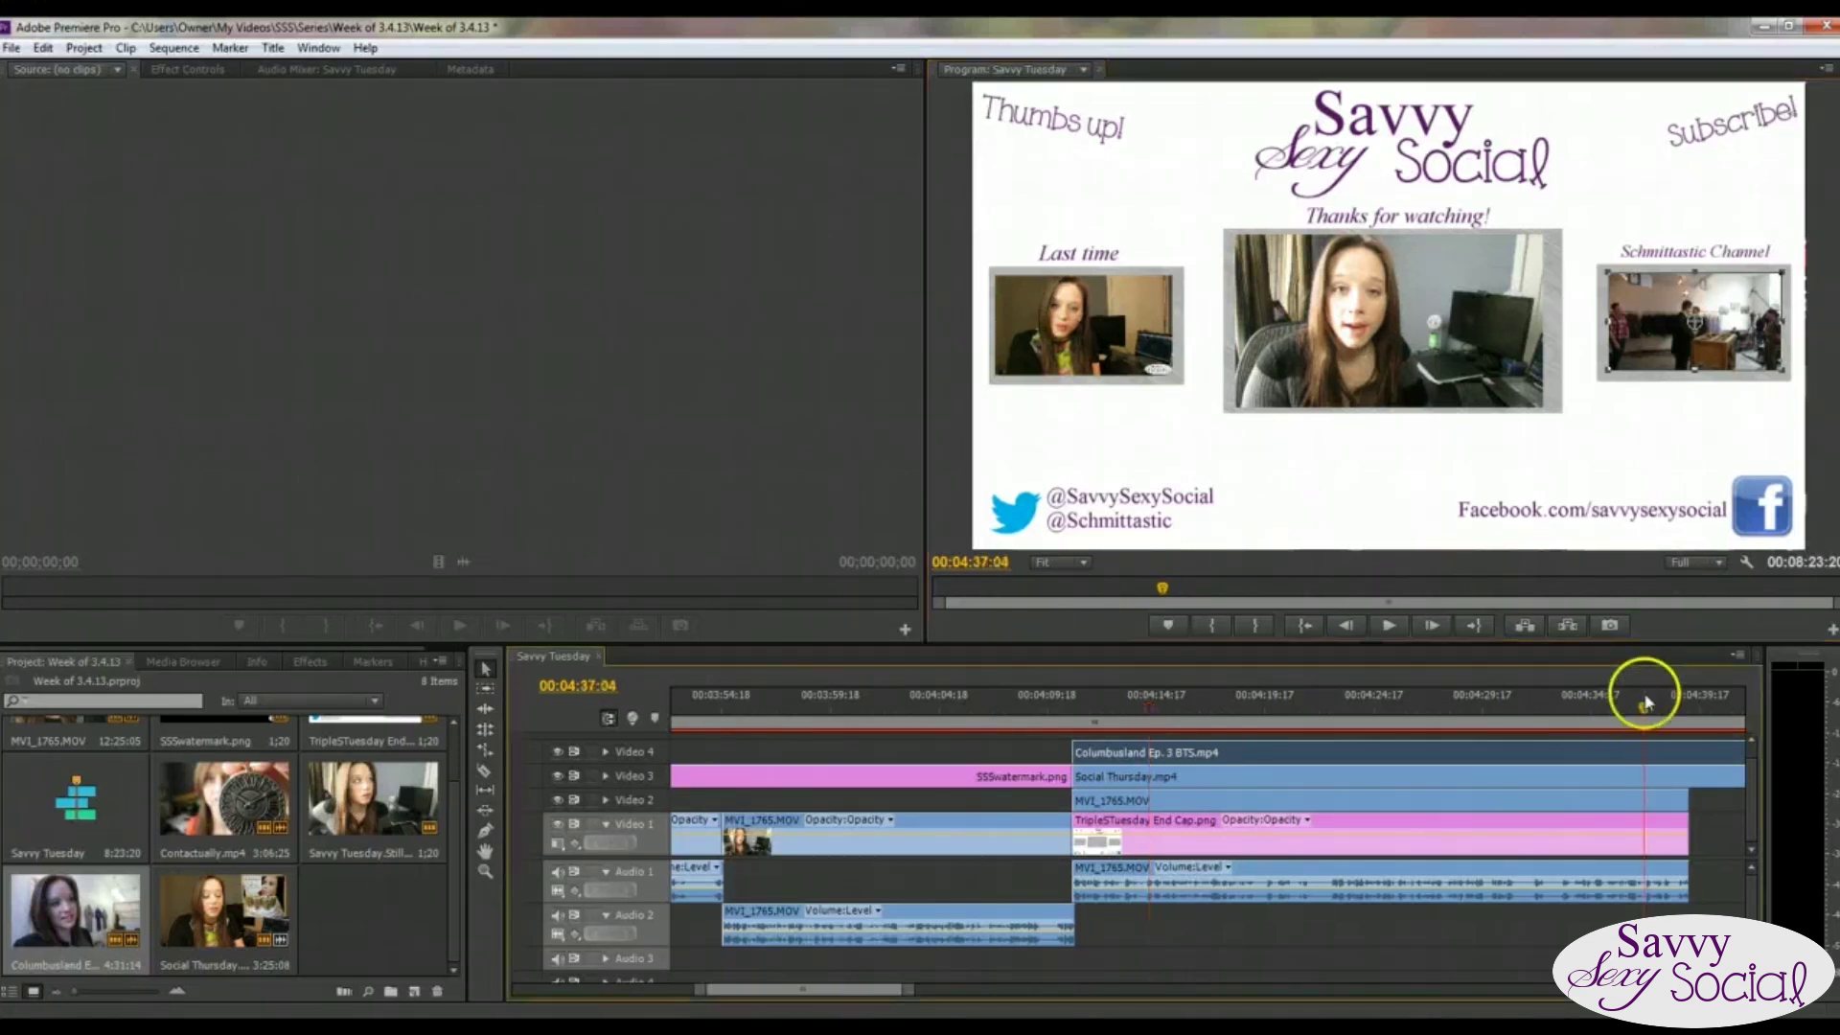
key("minus")
key("minus")
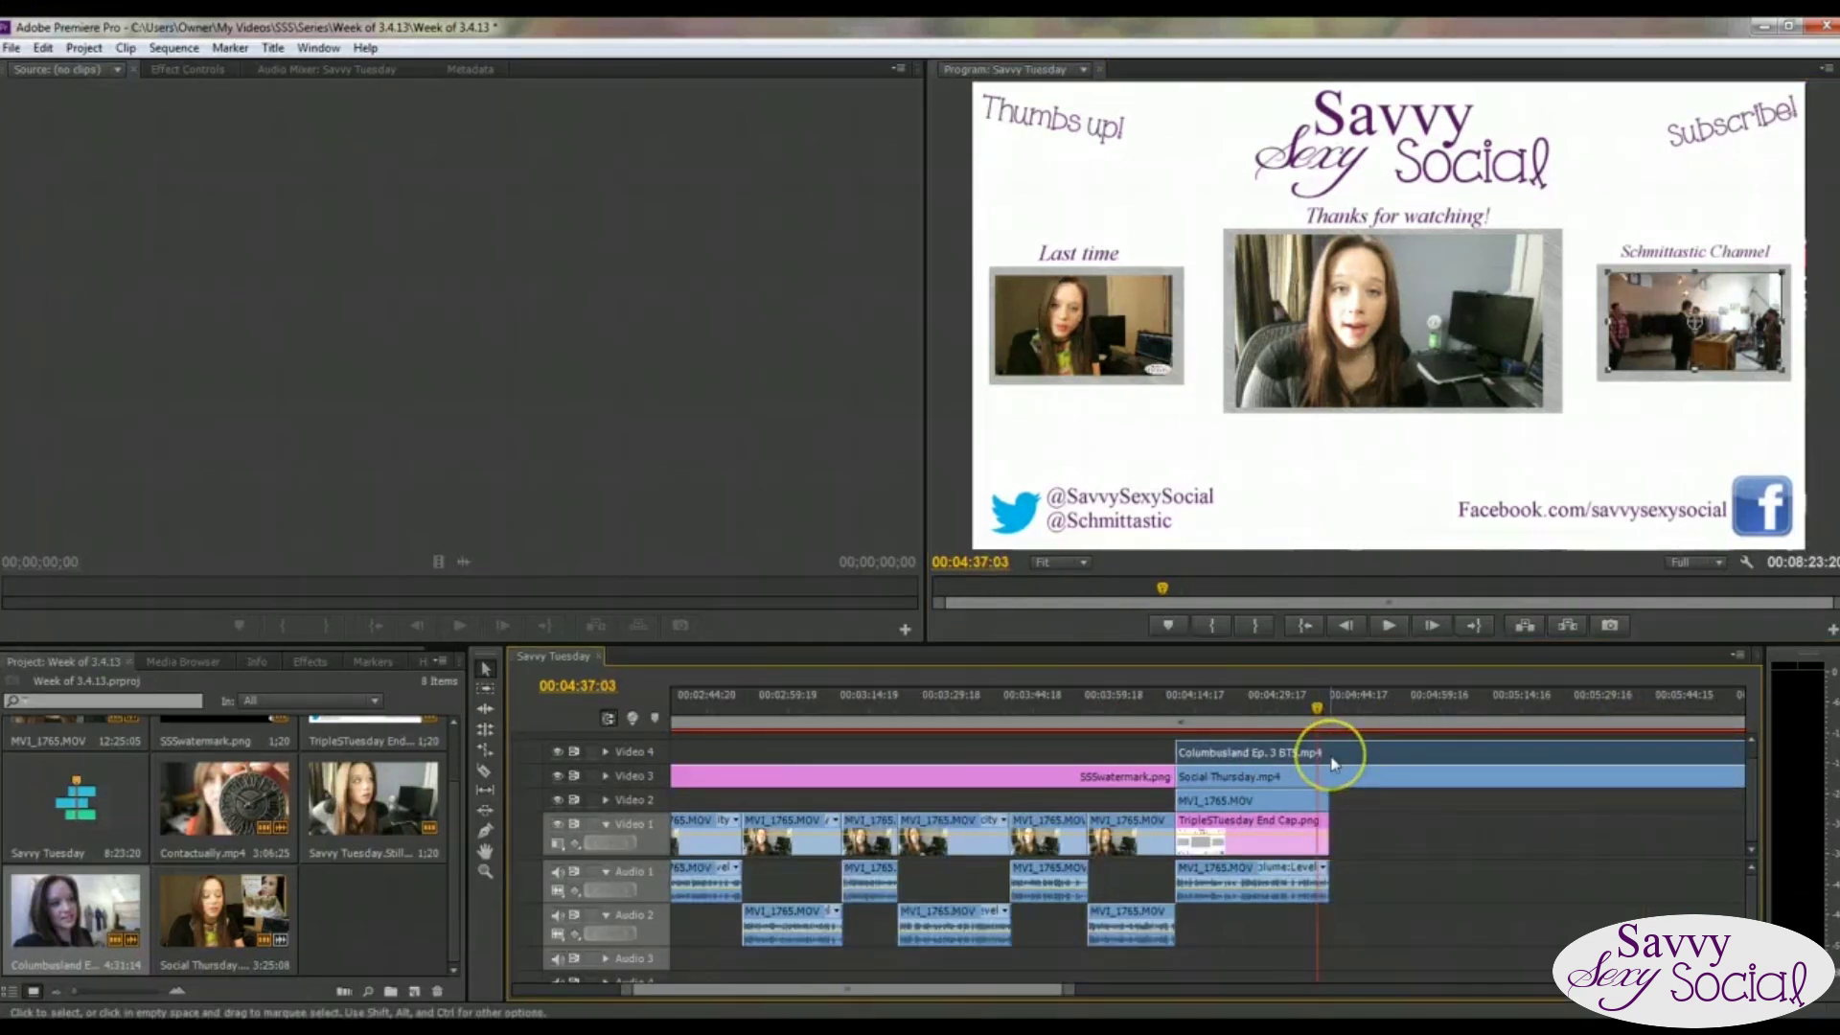
key("c")
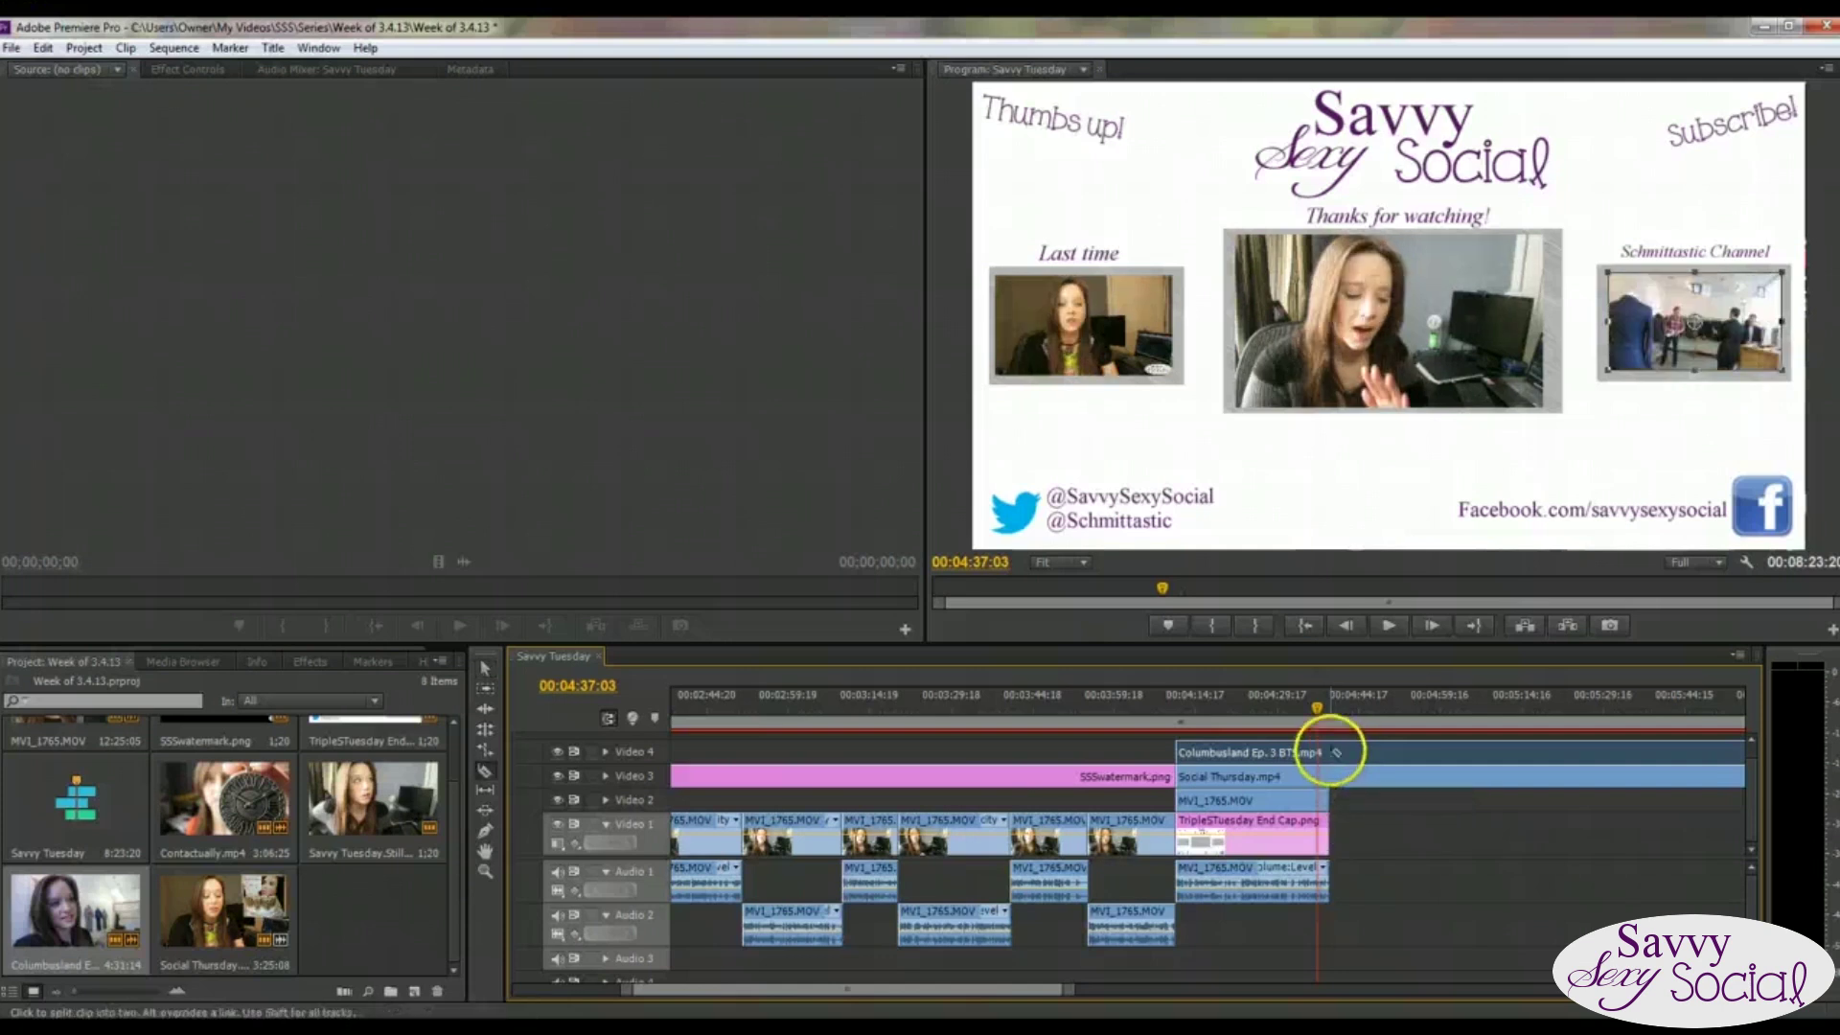
left_click(1333, 753)
left_click(1334, 776)
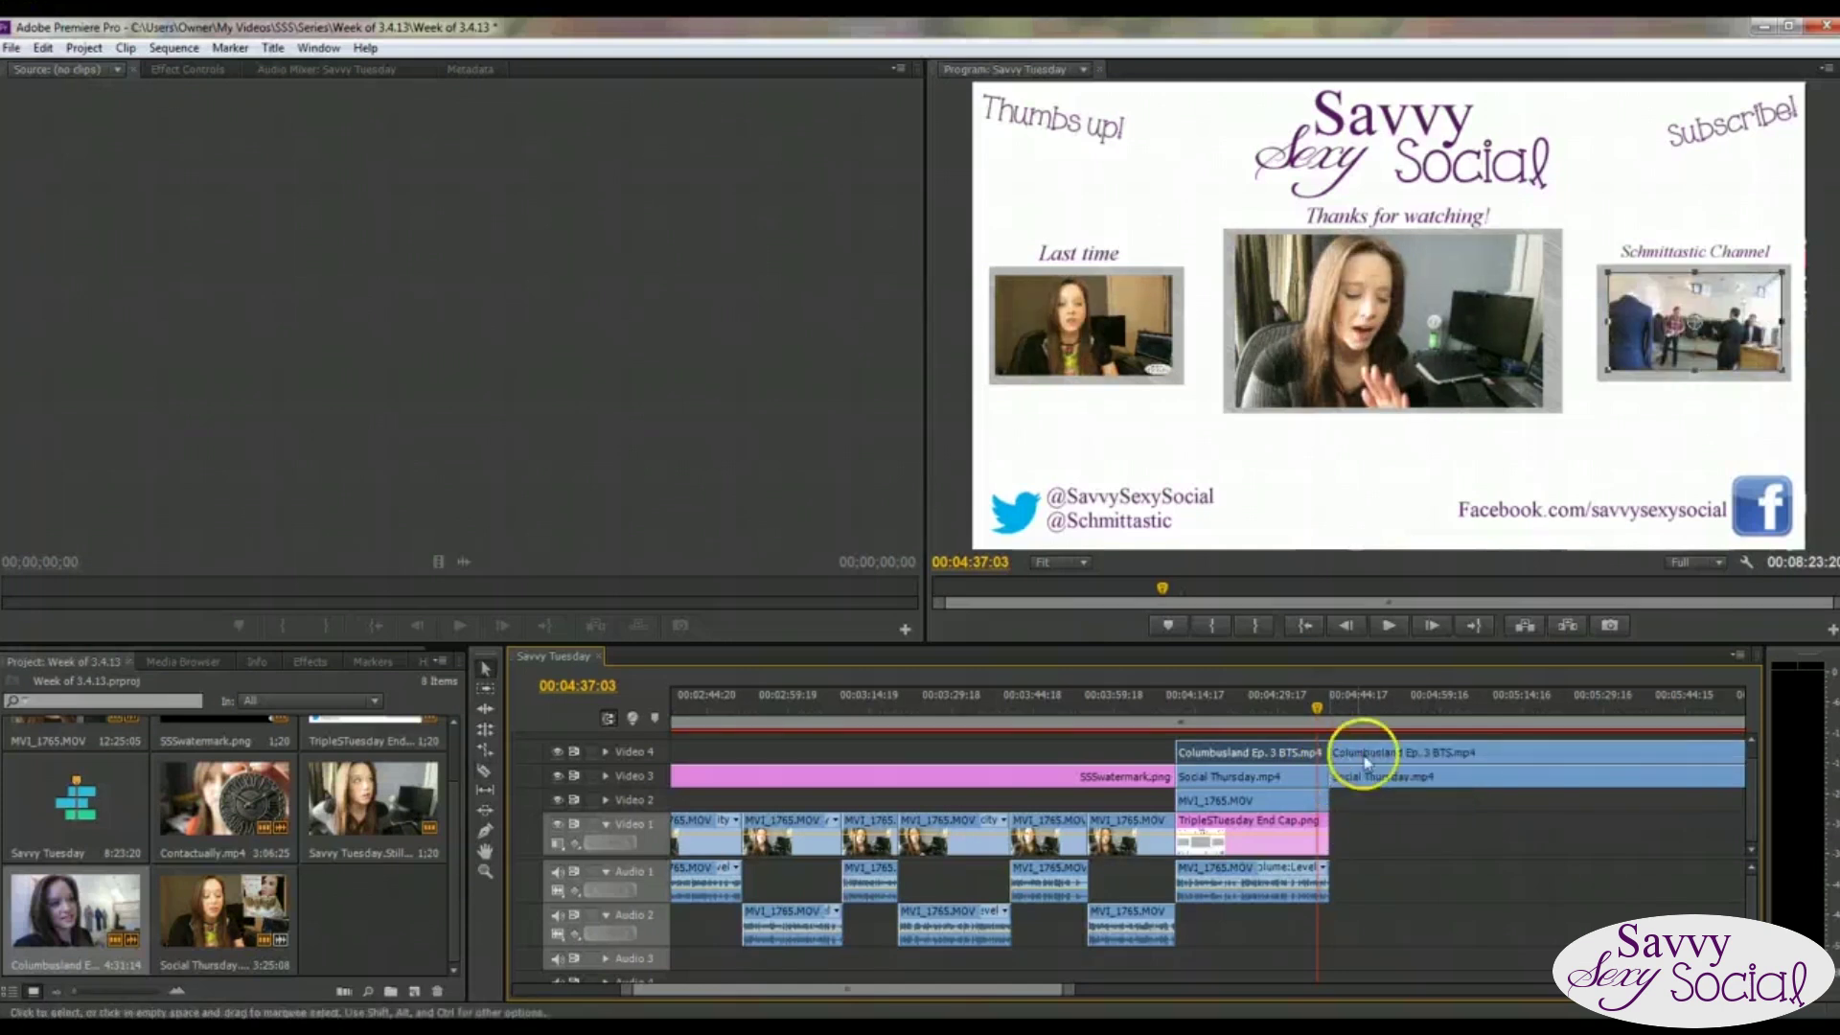
Delete the leftover Columbusland and Social Thursday tails past the end card.
key("v")
left_click(1384, 752)
key("Delete")
left_click(1416, 778)
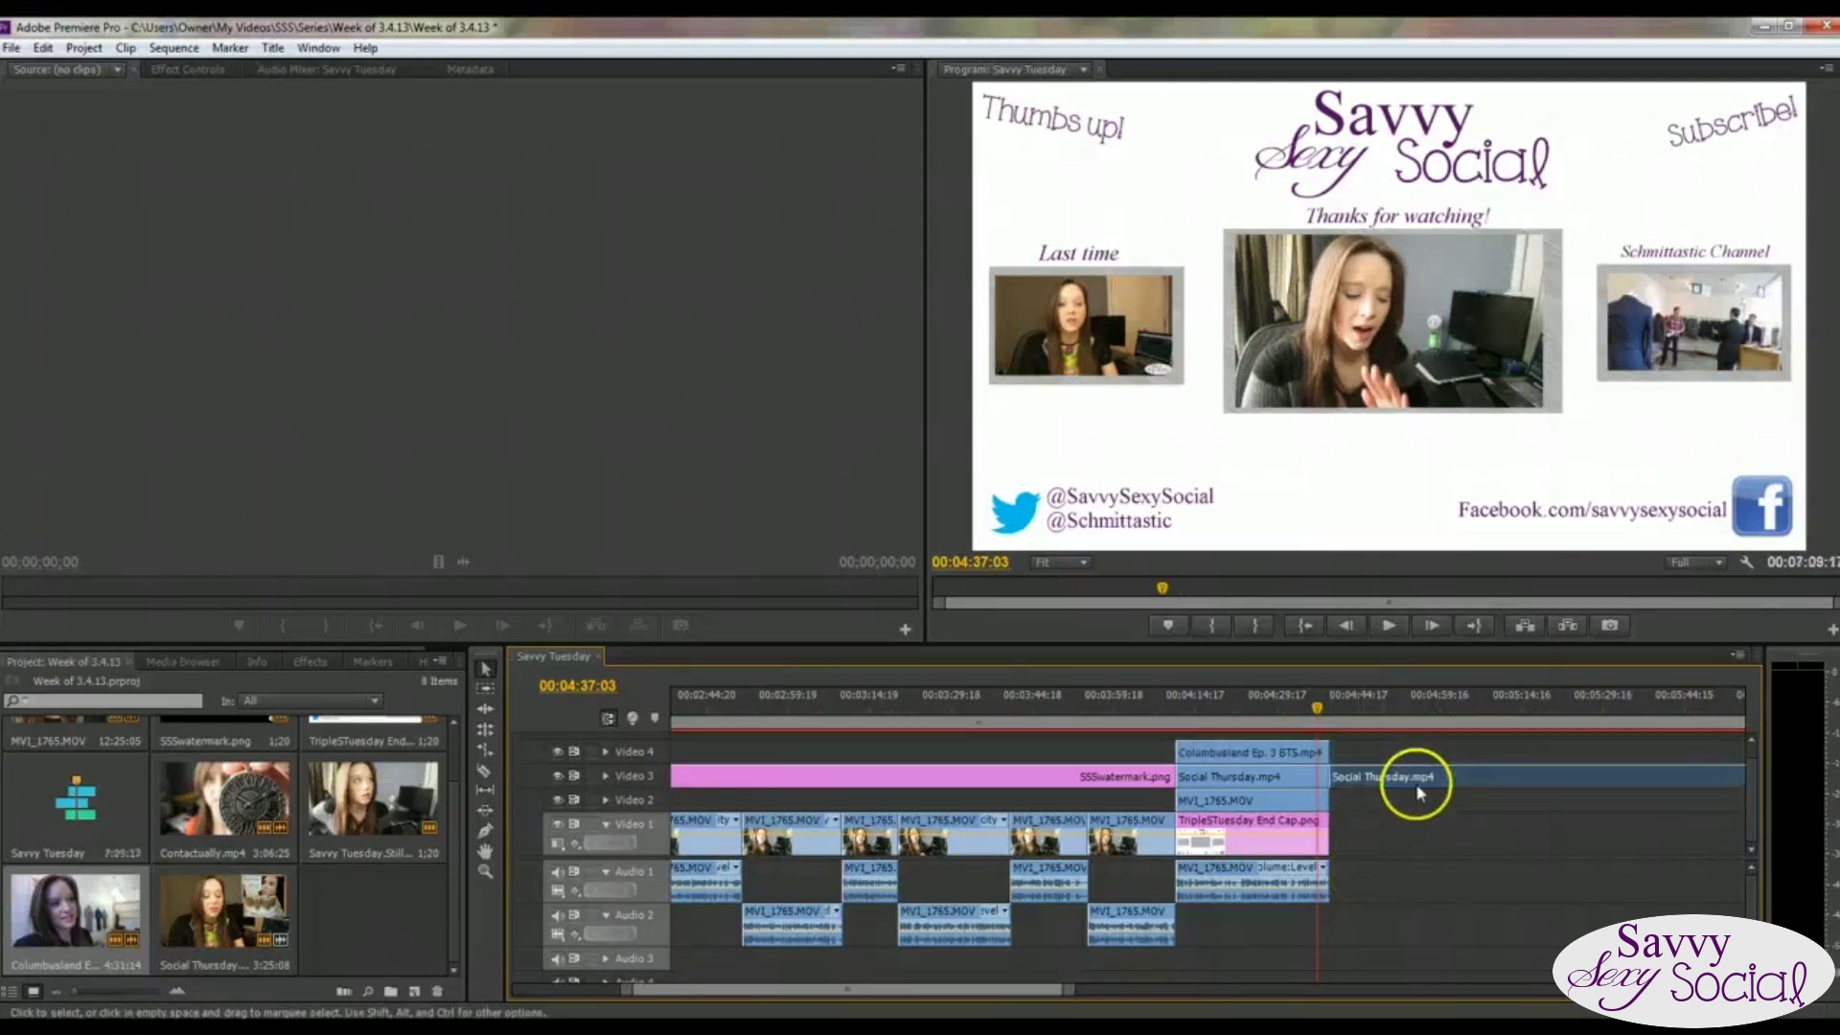
key("Delete")
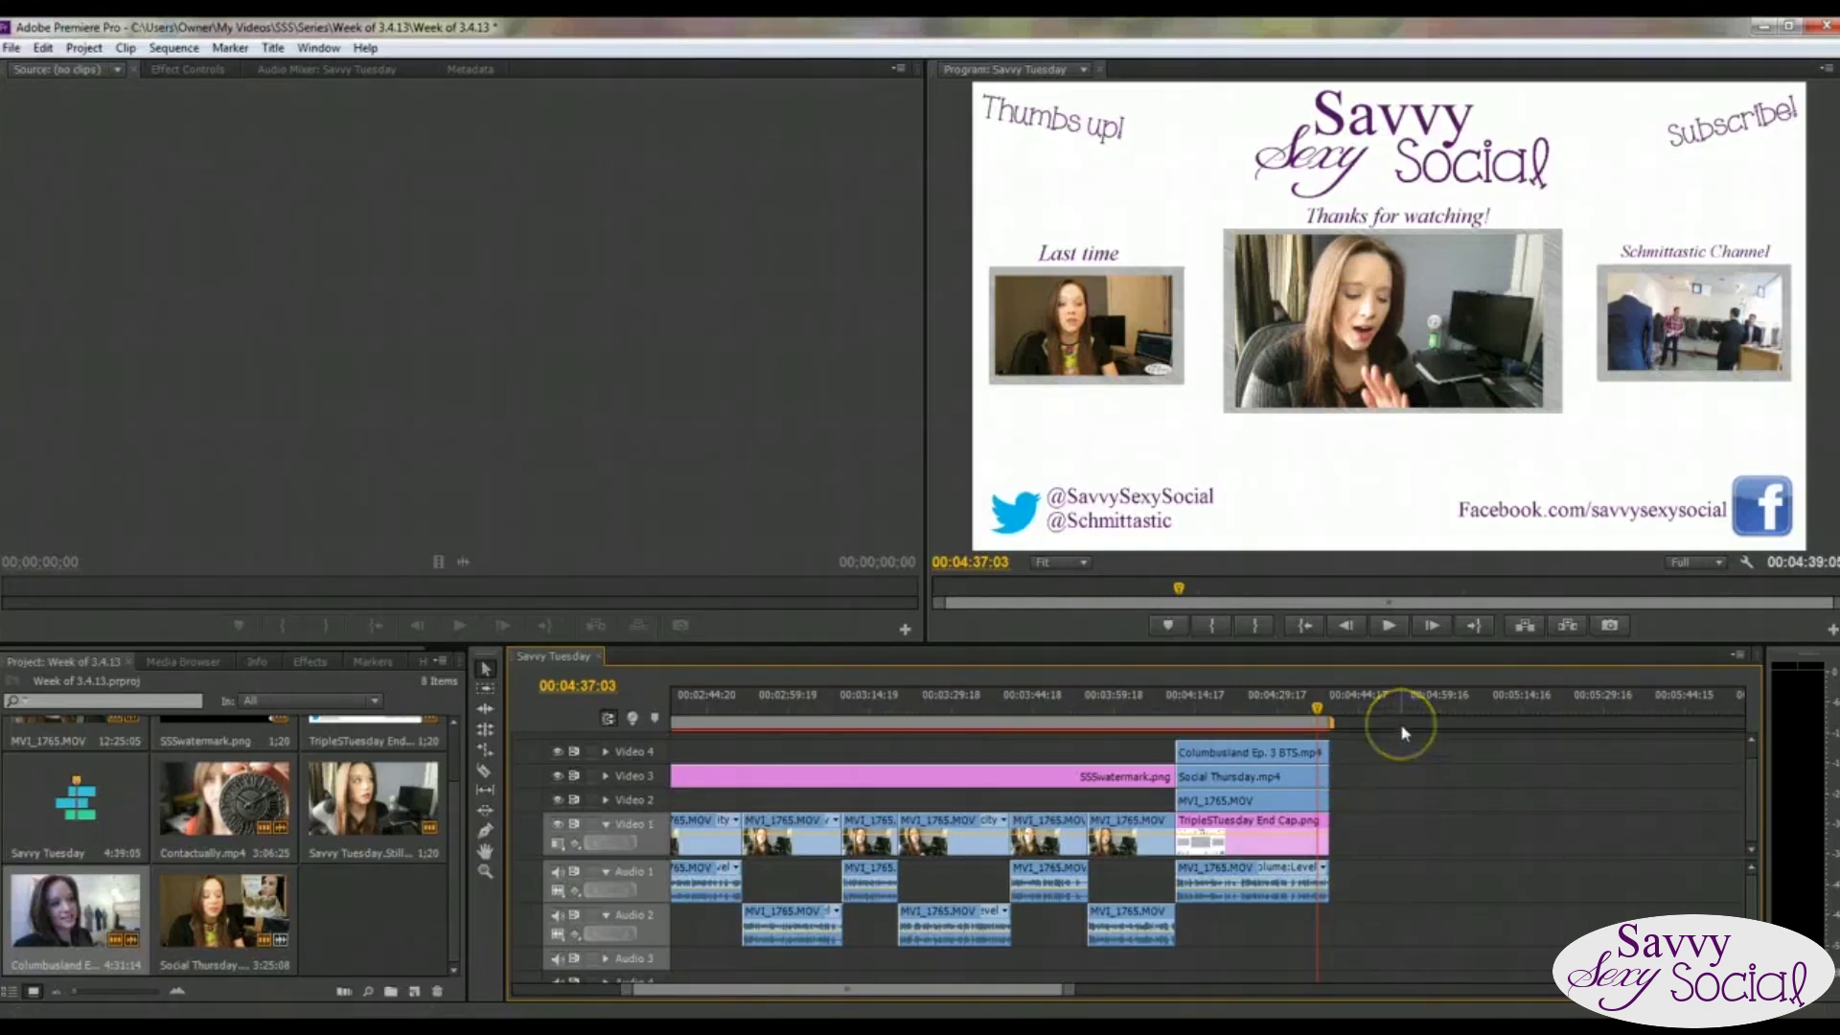